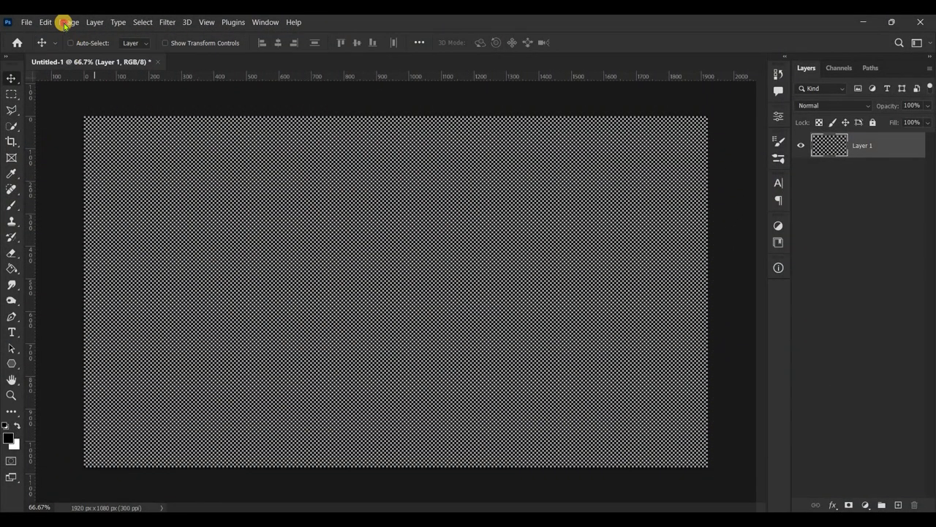
# Step: Confirm the image size at 1920 px width and 300 resolution
pyautogui.click(65, 22)
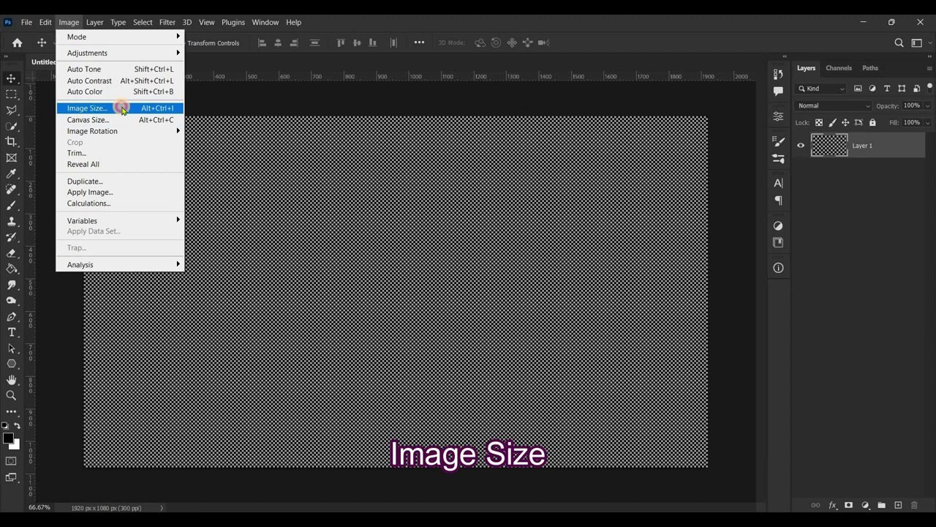
pyautogui.click(119, 108)
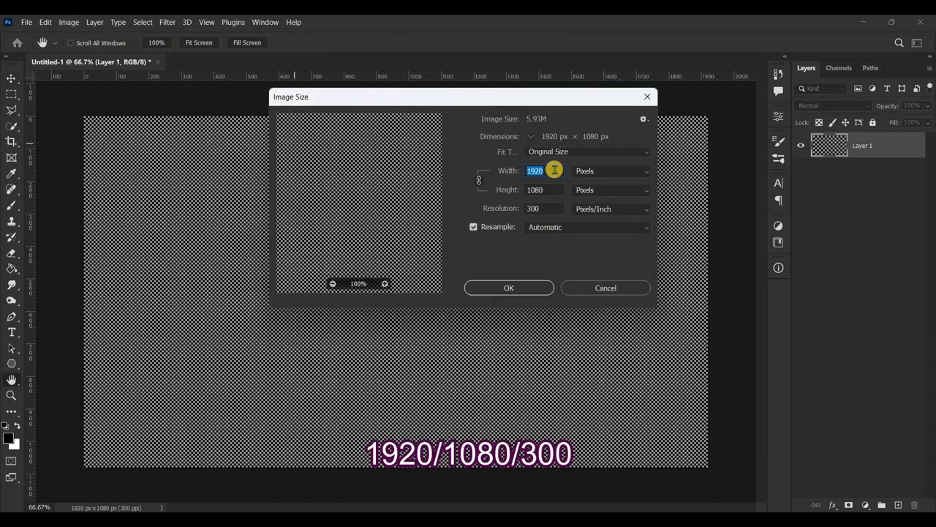
pyautogui.click(554, 170)
pyautogui.click(555, 208)
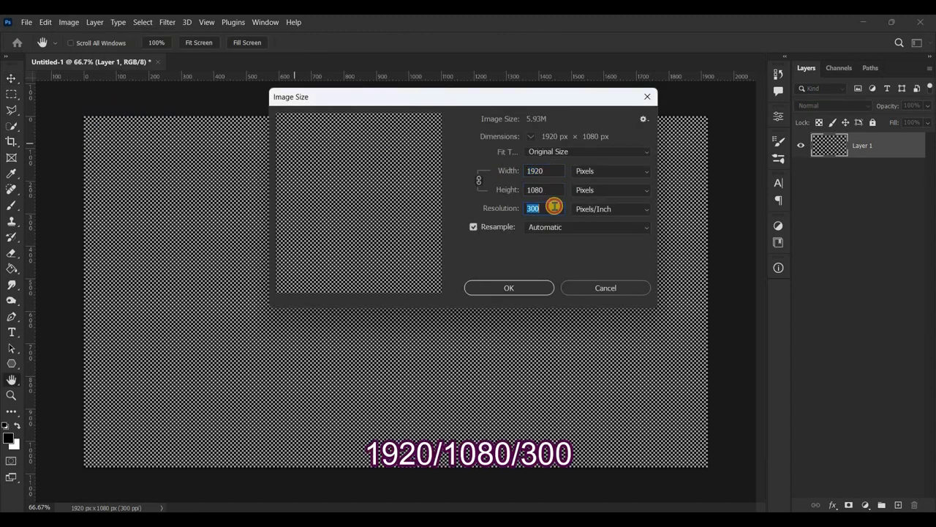
pyautogui.click(523, 289)
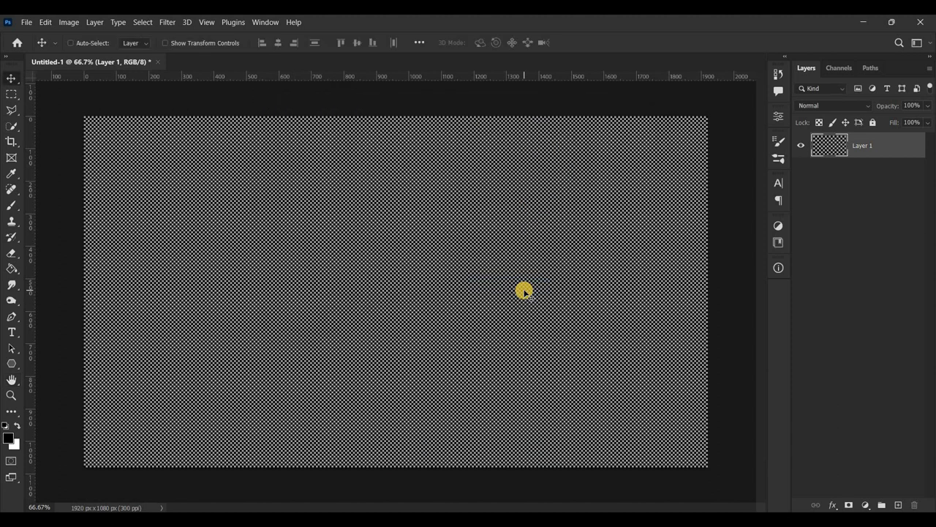
# Step: Place the portrait photo as an embedded image filling the canvas
pyautogui.click(26, 23)
pyautogui.click(117, 254)
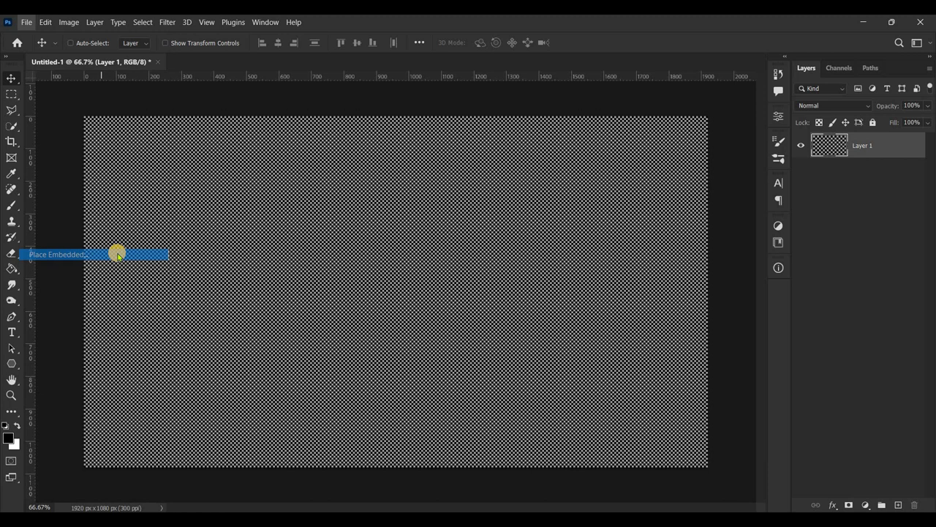
pyautogui.click(126, 118)
pyautogui.click(365, 287)
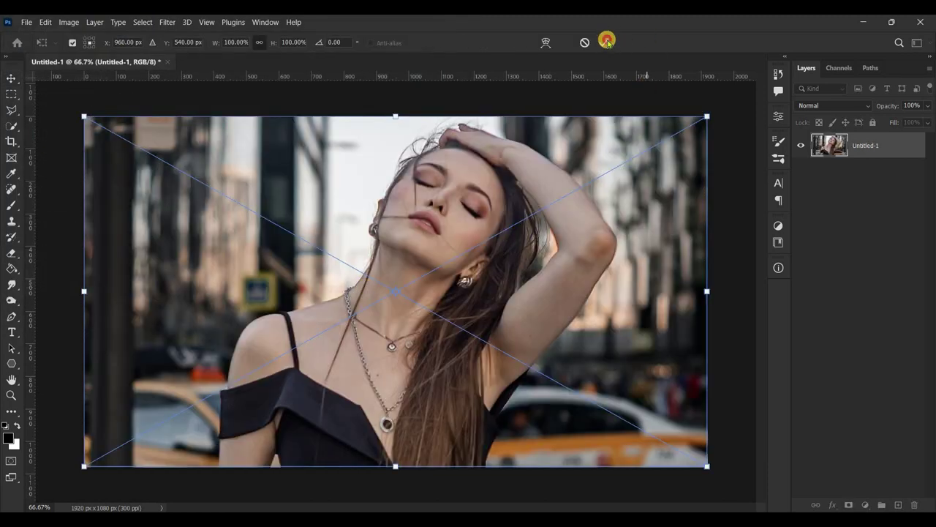
pyautogui.click(607, 41)
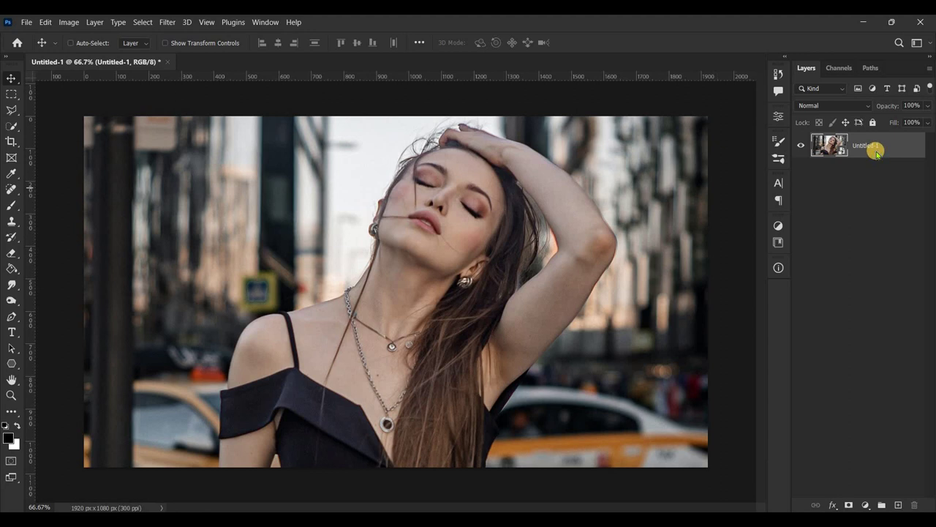
# Step: Duplicate the photo layer as 'Untitled-1 copy', hide the original, and select the copy
pyautogui.rightClick(877, 153)
pyautogui.click(839, 40)
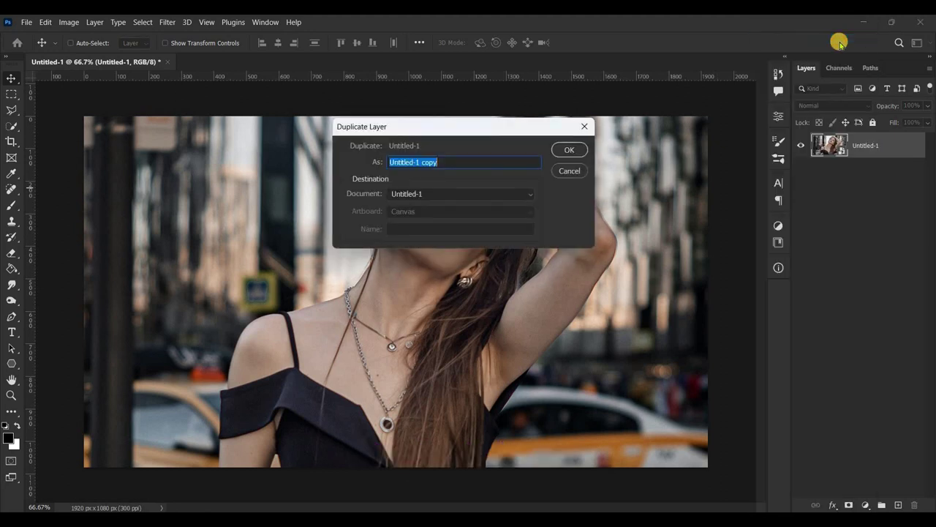
pyautogui.click(566, 148)
pyautogui.click(804, 171)
pyautogui.click(831, 146)
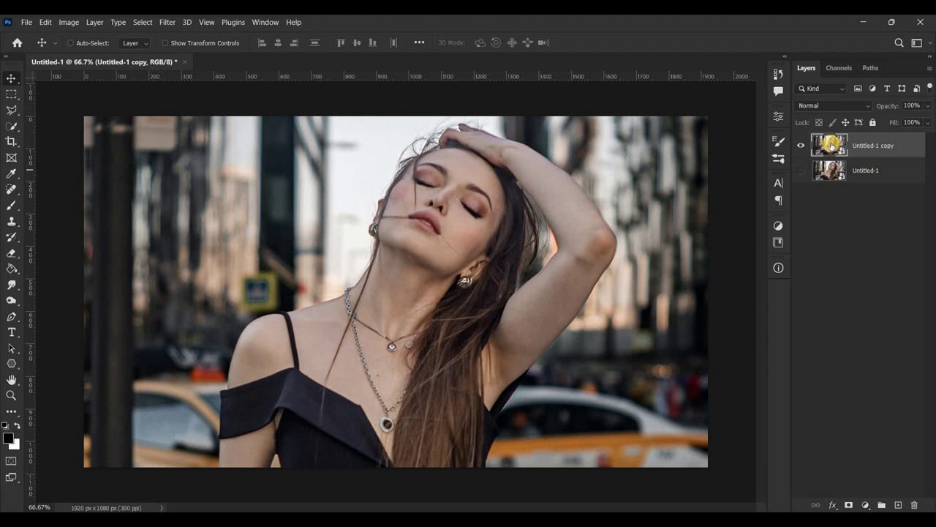
# Step: Apply the Filter Gallery Sponge effect with brush size 10, definition 0, smoothness 1
pyautogui.click(167, 22)
pyautogui.click(247, 86)
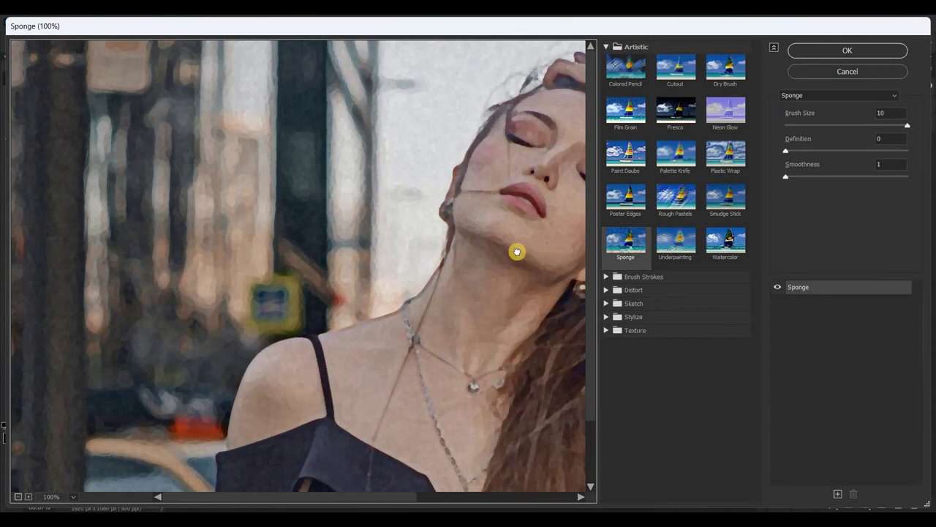
pyautogui.moveTo(517, 251); pyautogui.dragTo(326, 226)
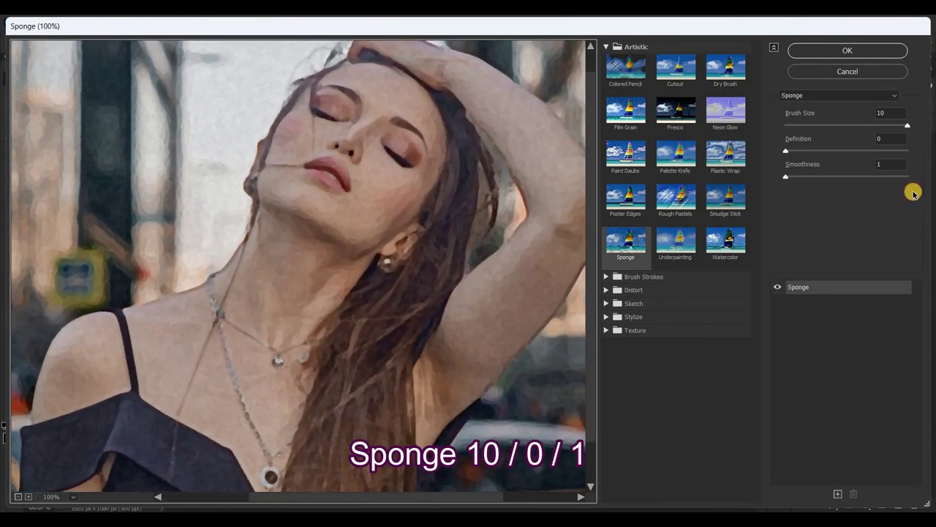
pyautogui.click(892, 166)
pyautogui.click(778, 287)
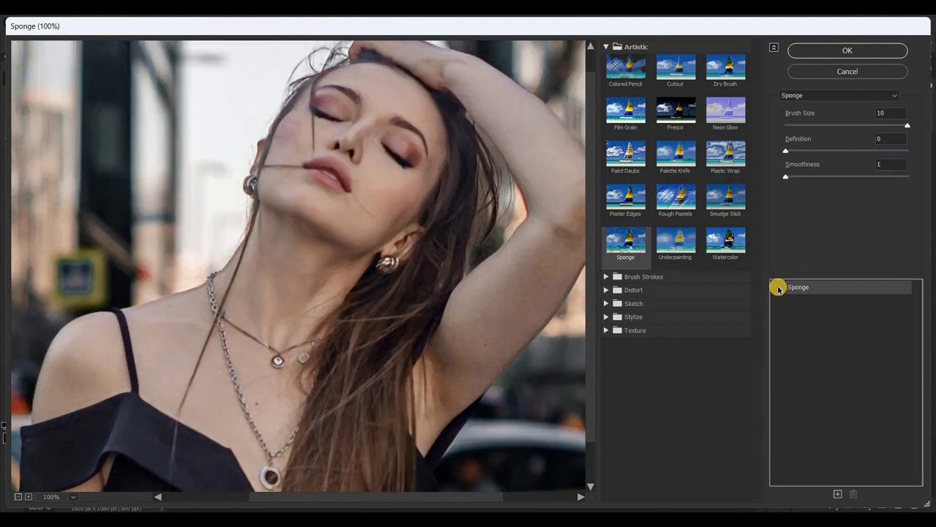
pyautogui.click(777, 287)
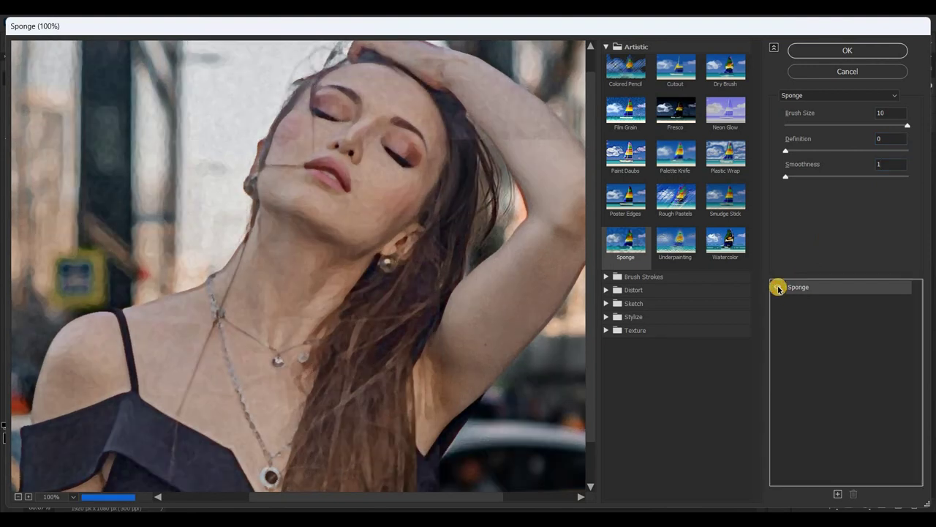
pyautogui.click(848, 53)
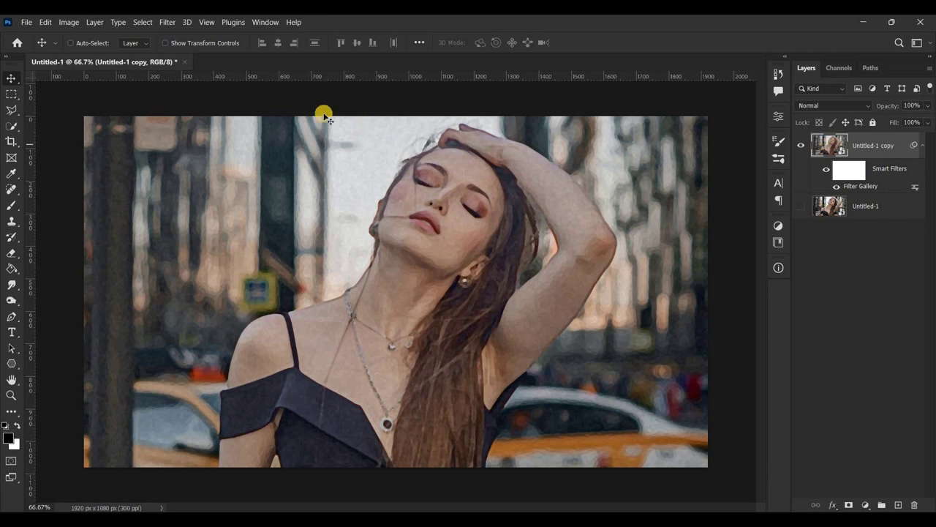
# Step: Apply a Filter Gallery Palette Knife effect: stroke size 8, stroke detail 3, softness 10
pyautogui.click(168, 24)
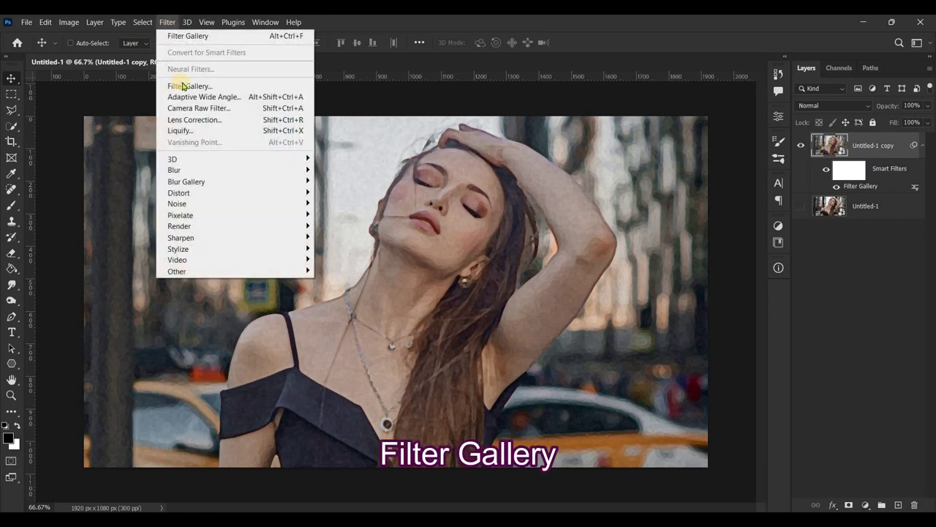
pyautogui.click(223, 85)
pyautogui.moveTo(384, 266); pyautogui.dragTo(271, 255)
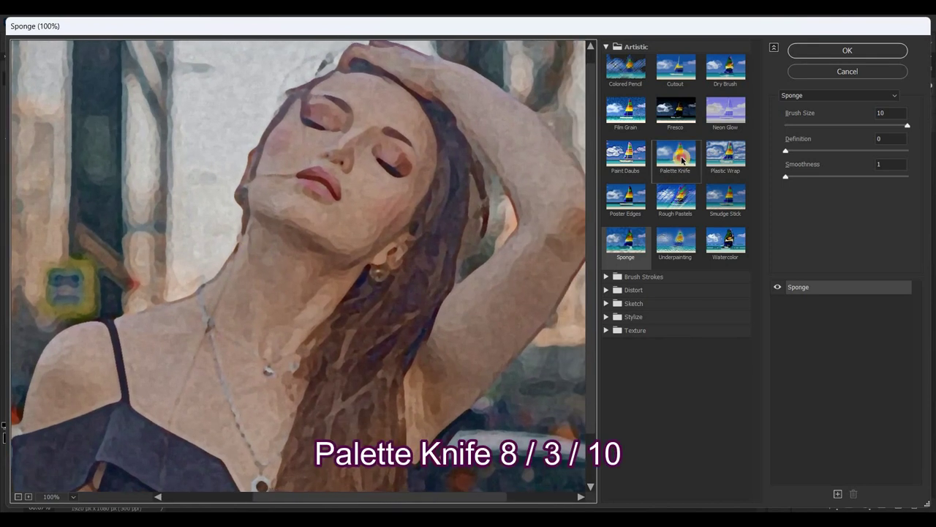
pyautogui.click(682, 159)
pyautogui.click(905, 113)
pyautogui.write('8')
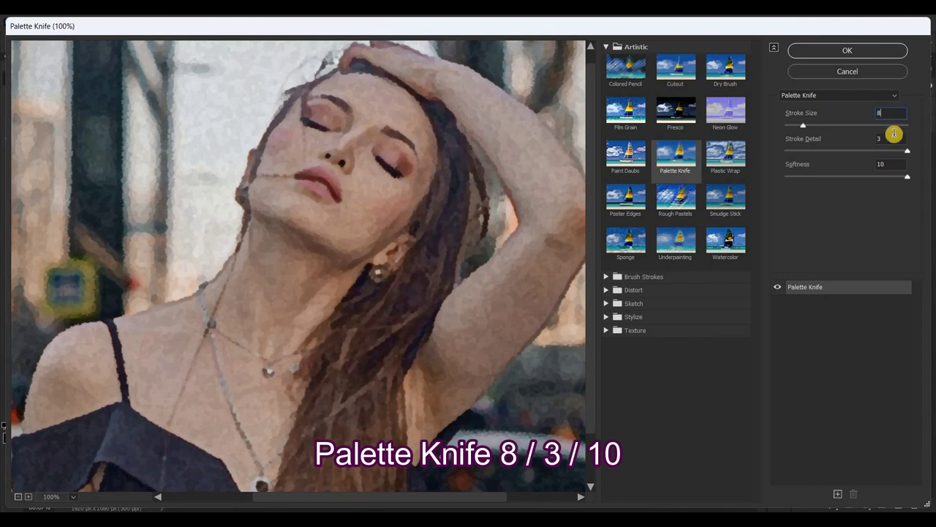
pyautogui.click(893, 140)
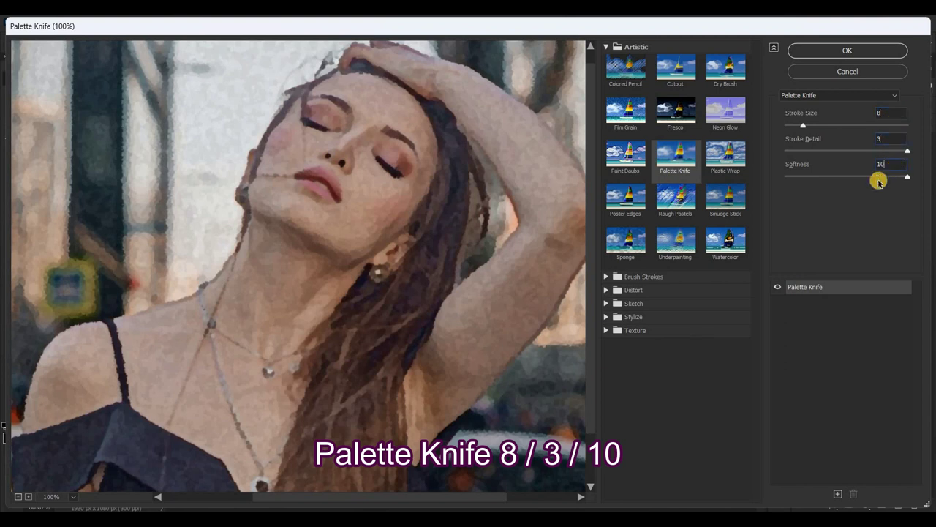
pyautogui.click(778, 288)
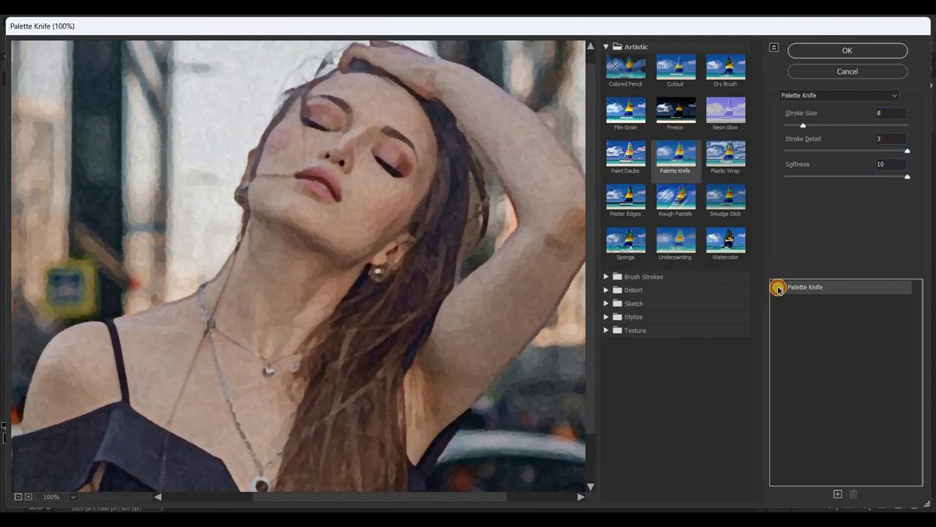
pyautogui.click(778, 287)
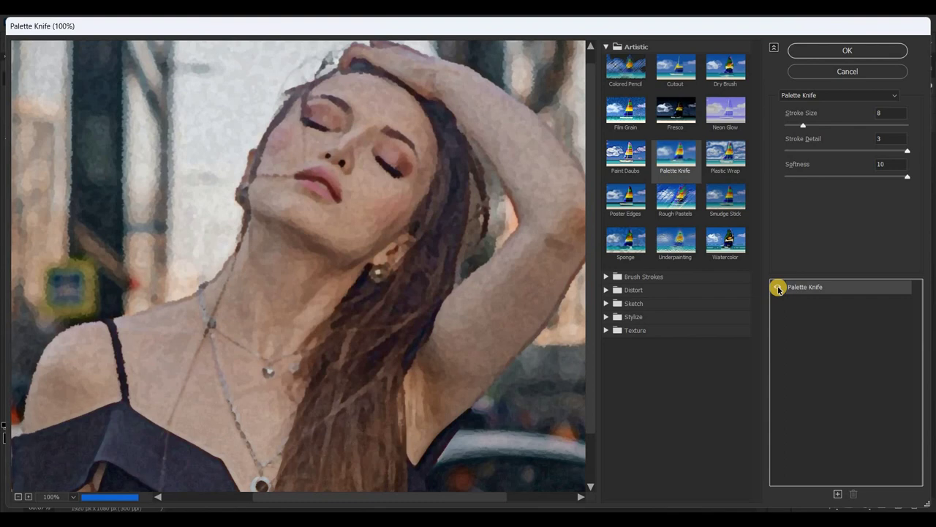
pyautogui.click(840, 51)
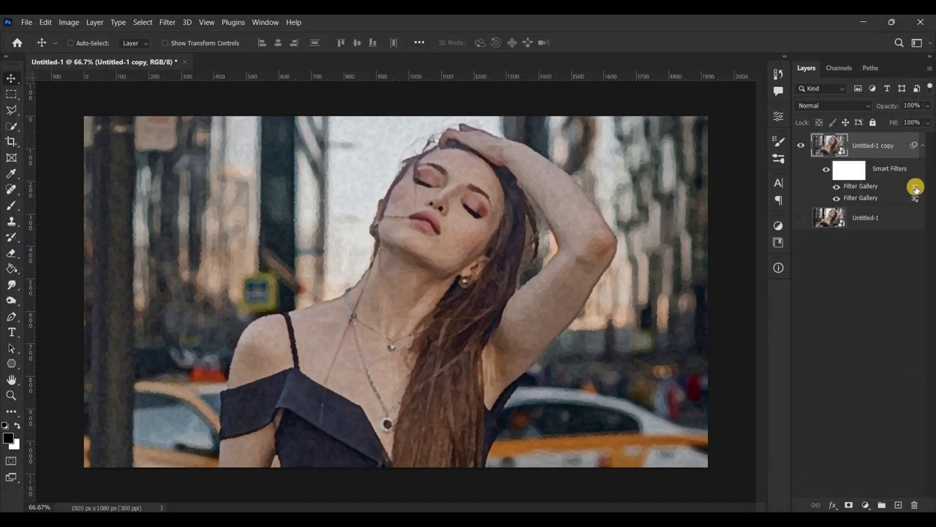
# Step: Set the Filter Gallery smart filter's blending options to Screen mode, 50% opacity
pyautogui.rightClick(868, 189)
pyautogui.press('Escape')
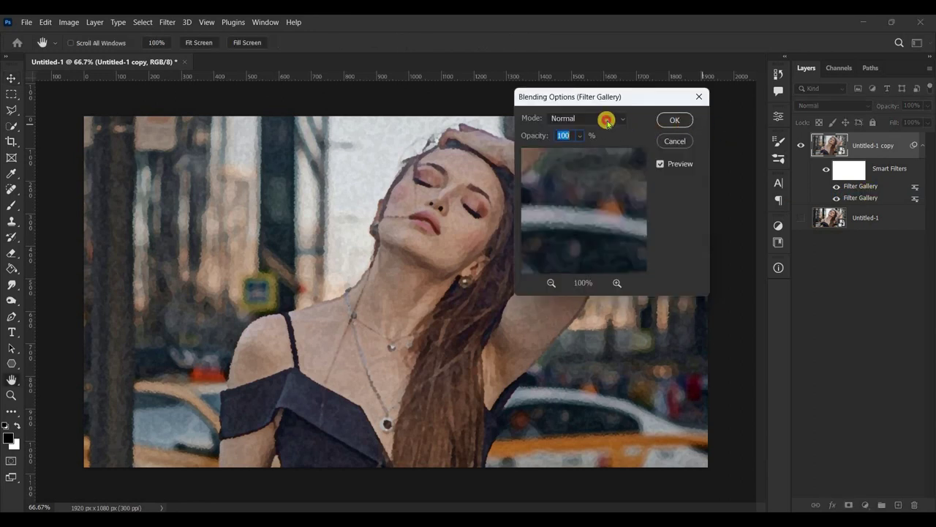
pyautogui.click(606, 119)
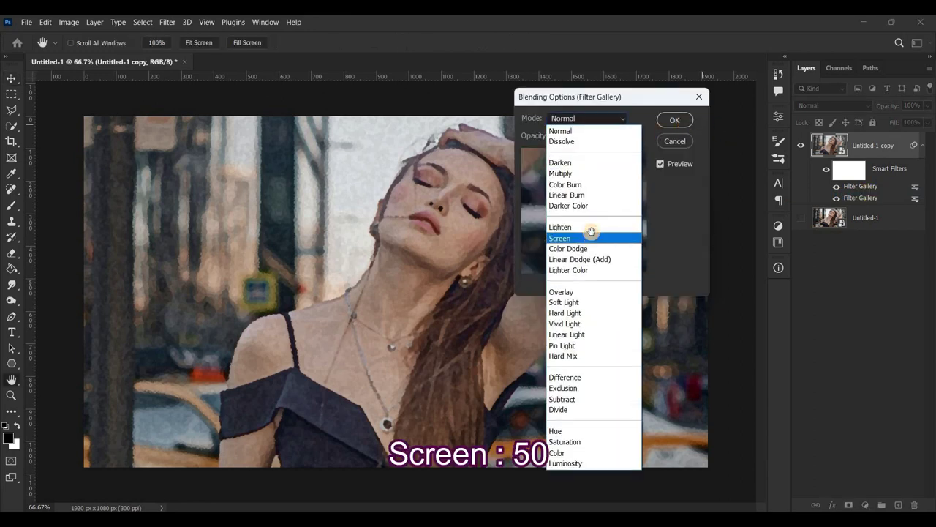
pyautogui.click(591, 231)
pyautogui.click(569, 135)
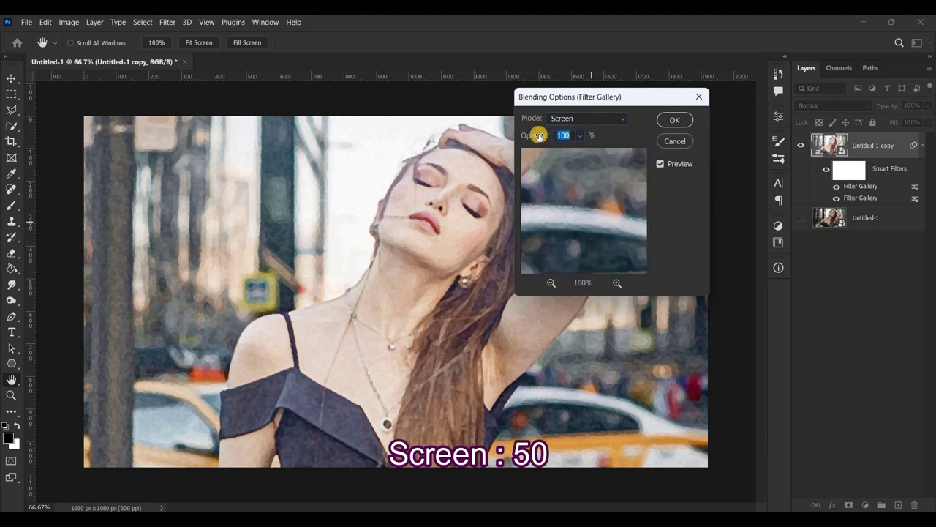
pyautogui.write('0')
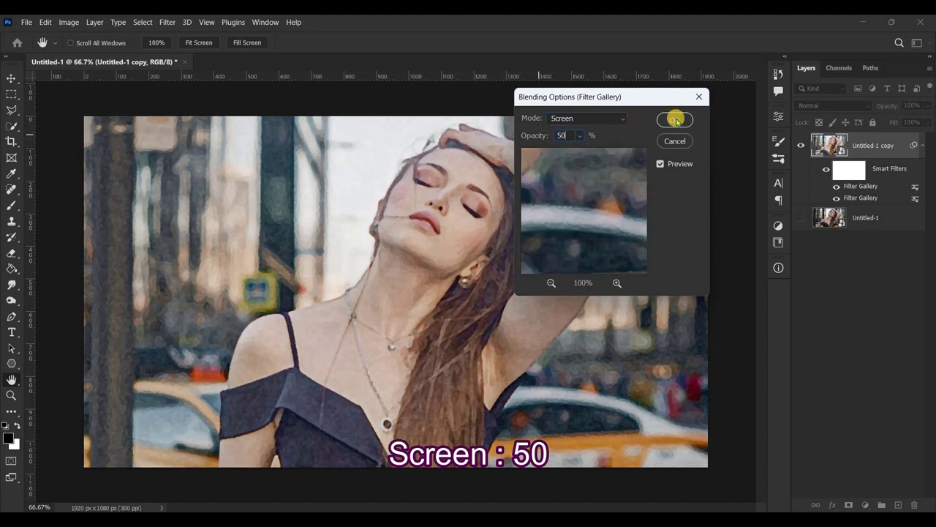
pyautogui.click(675, 120)
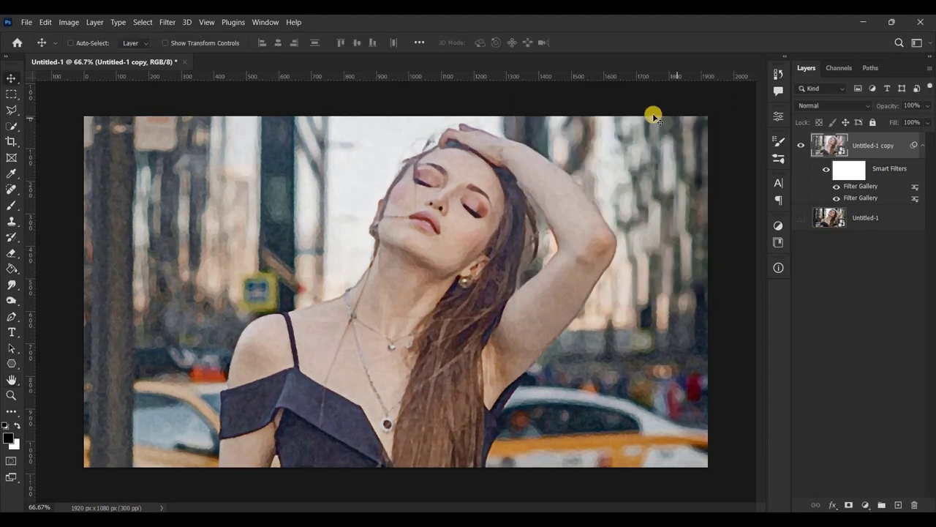
# Step: Apply Find Edges as a smart filter and blend it in Multiply at 30% opacity
pyautogui.click(167, 23)
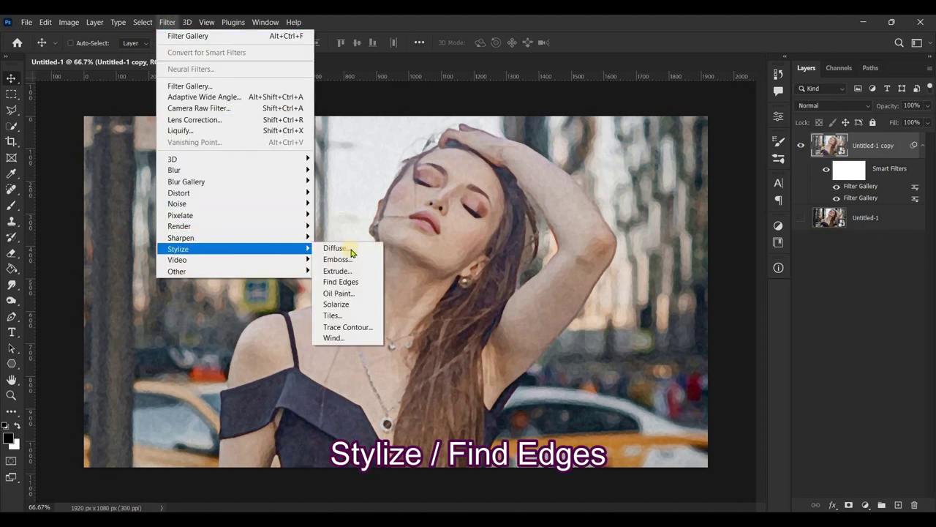
pyautogui.click(368, 285)
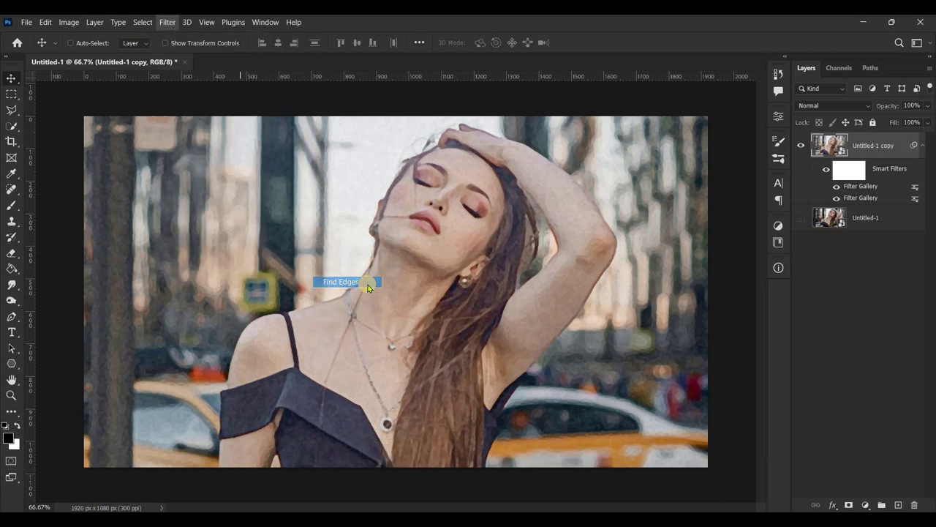
pyautogui.rightClick(916, 187)
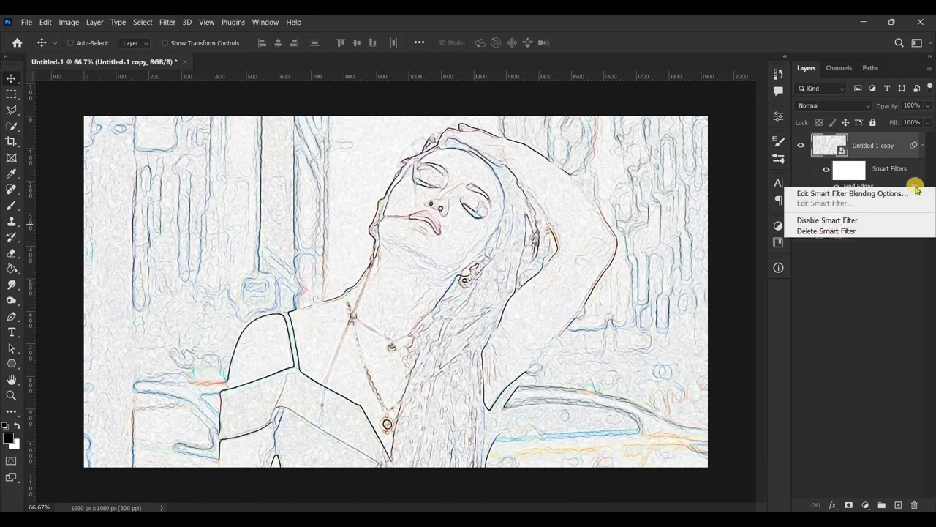
pyautogui.click(844, 194)
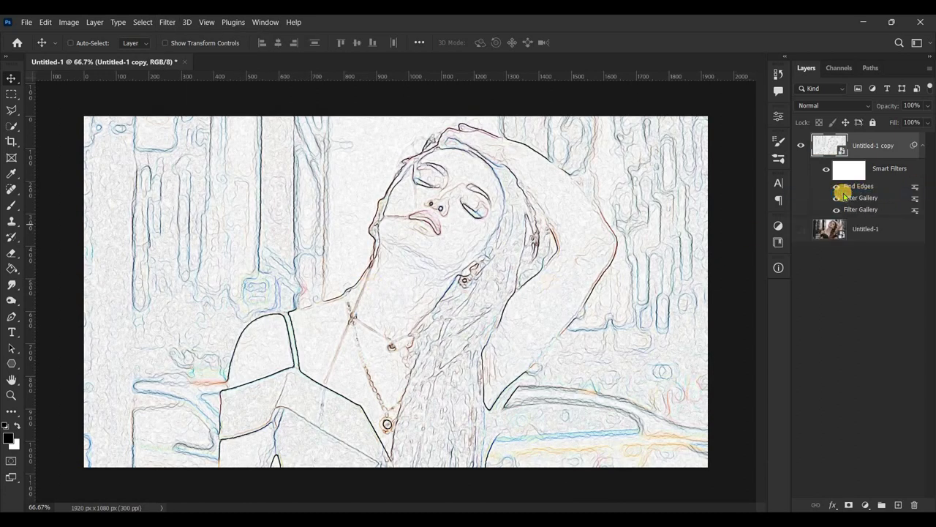
pyautogui.click(600, 117)
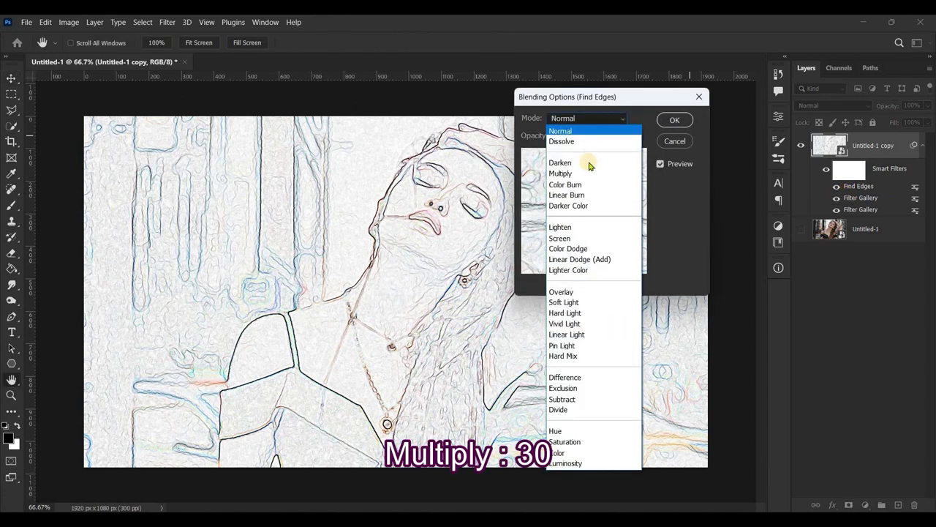
pyautogui.click(607, 175)
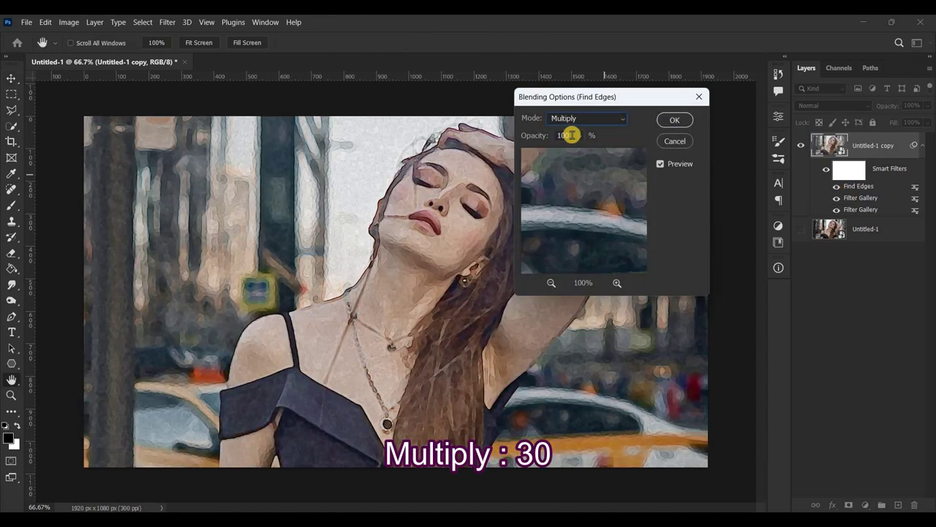
pyautogui.write('30')
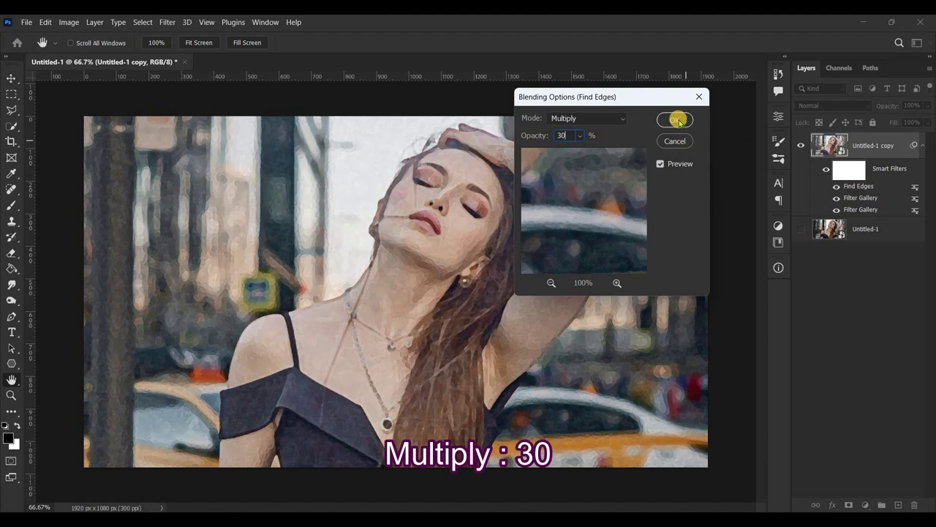
pyautogui.click(676, 119)
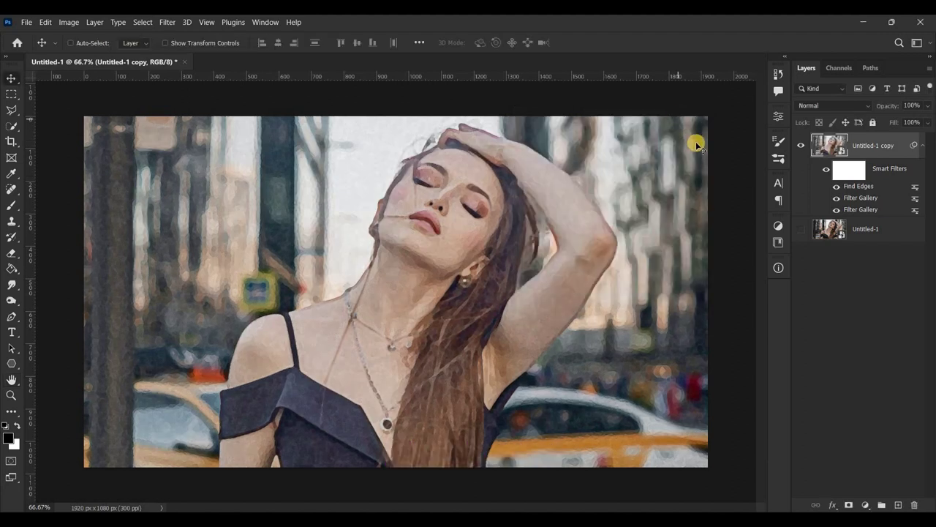
# Step: Apply Reduce Noise at strength 10 with Sharpen Details and the other sliders at 0
pyautogui.click(164, 23)
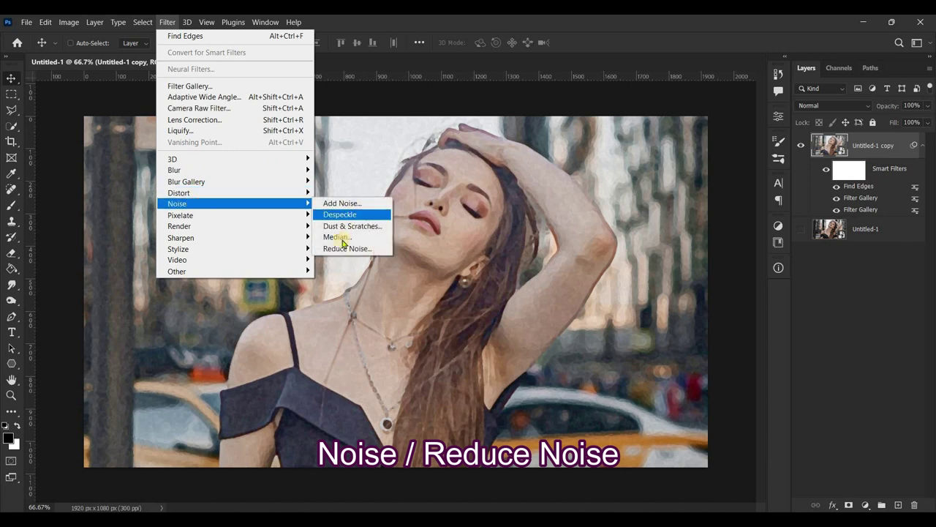
pyautogui.click(345, 248)
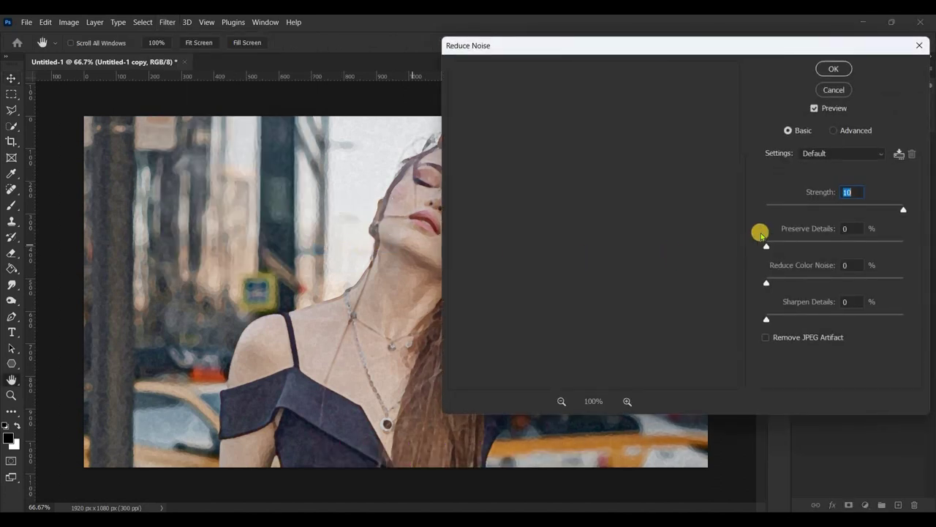
pyautogui.click(858, 193)
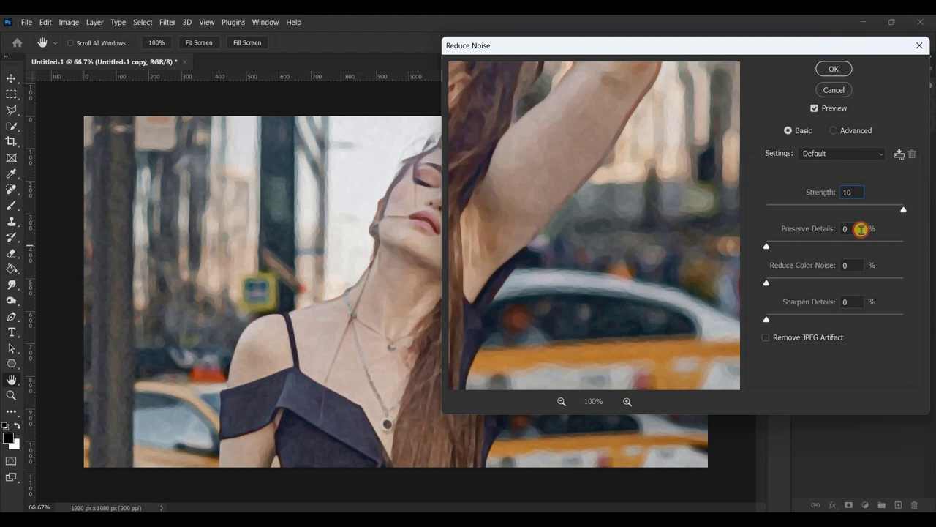
pyautogui.doubleClick(854, 304)
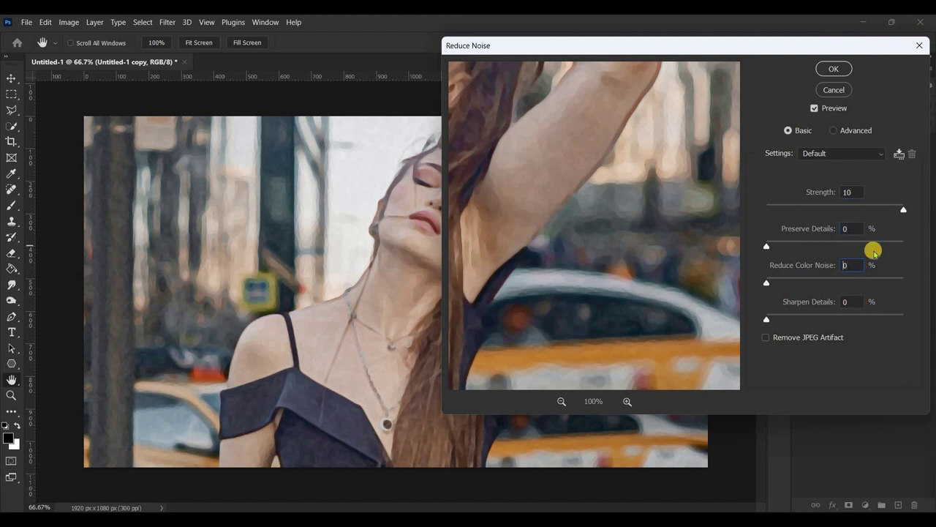
pyautogui.click(840, 69)
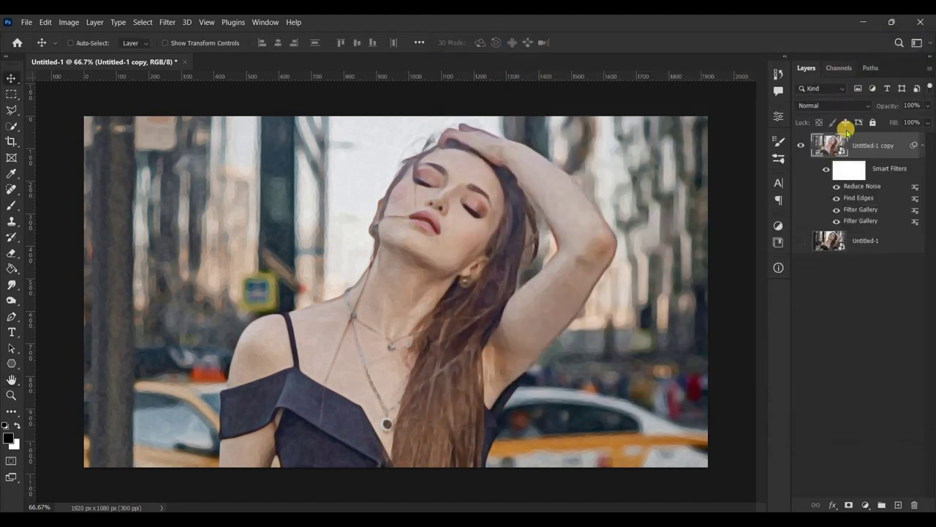
# Step: Apply Smart Blur with radius 2.0, threshold 20.0, Low quality and Normal mode
pyautogui.click(165, 22)
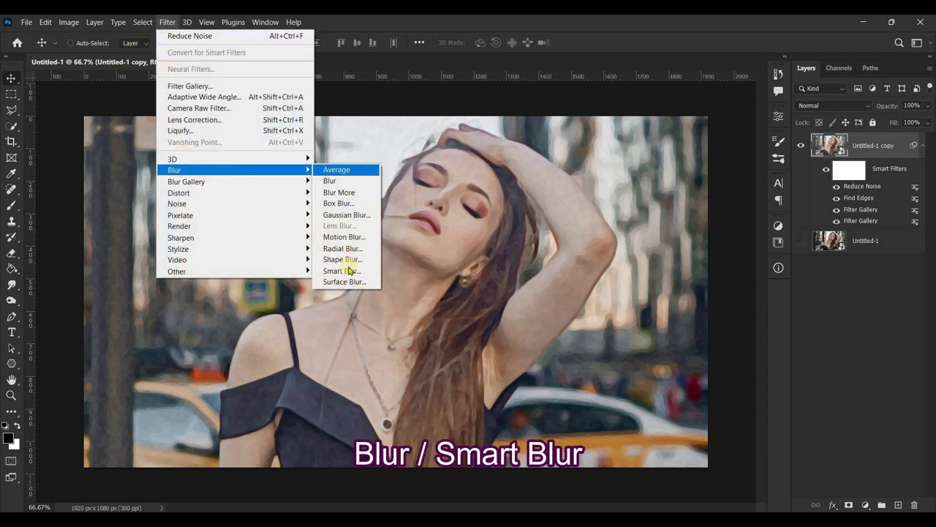
pyautogui.click(370, 273)
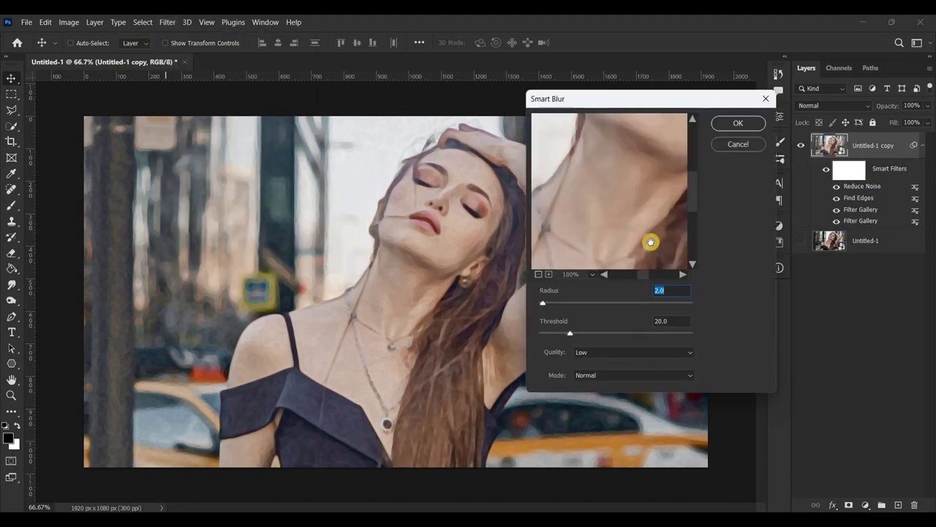
pyautogui.click(671, 292)
pyautogui.click(737, 123)
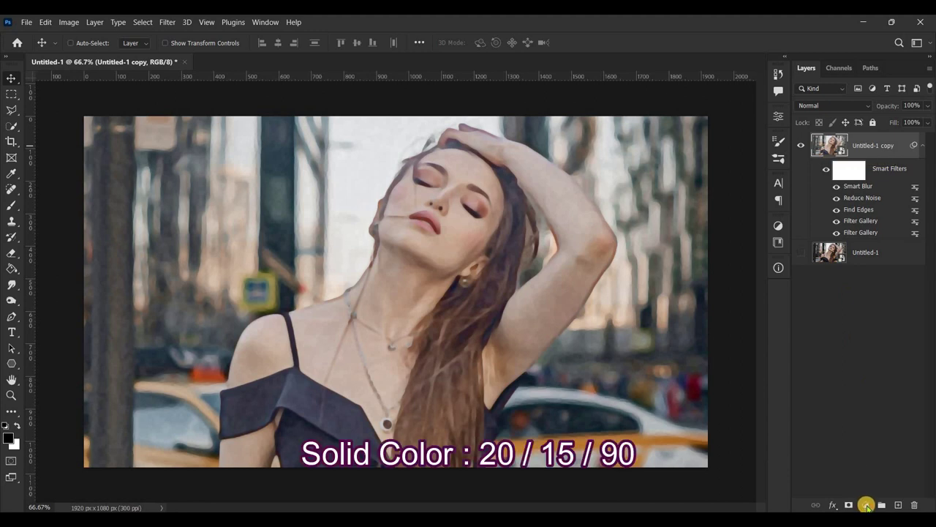
# Step: Add Color Fill 1 in HSB 20/15/90 and convert it to a smart object
pyautogui.click(865, 505)
pyautogui.click(889, 293)
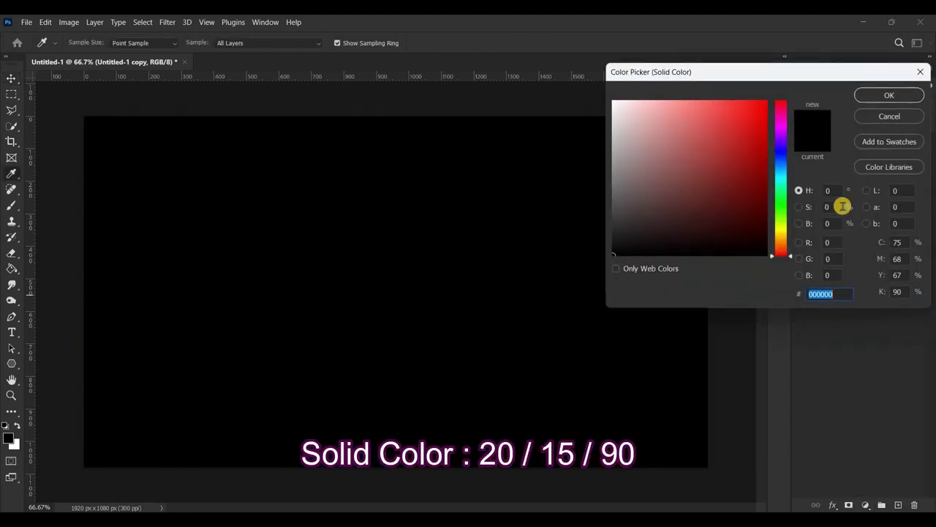
pyautogui.click(803, 193)
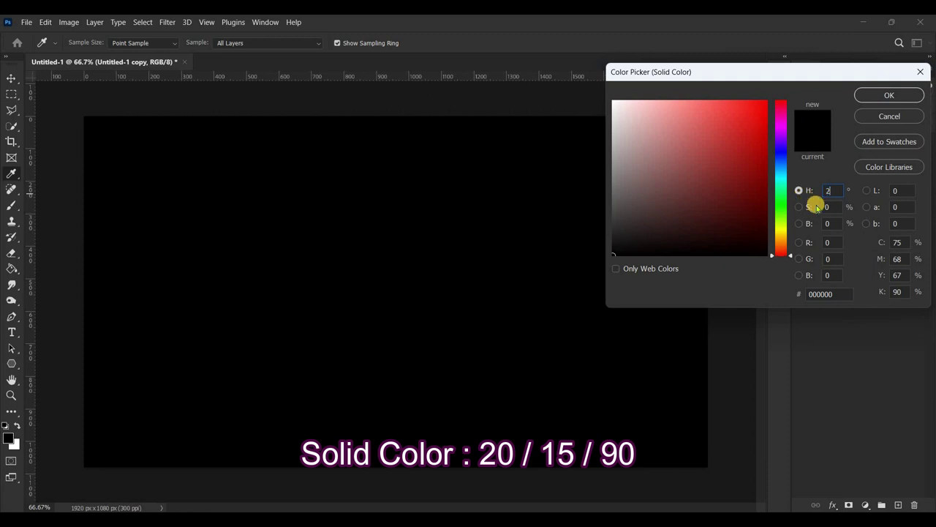
pyautogui.write('20')
pyautogui.write('15')
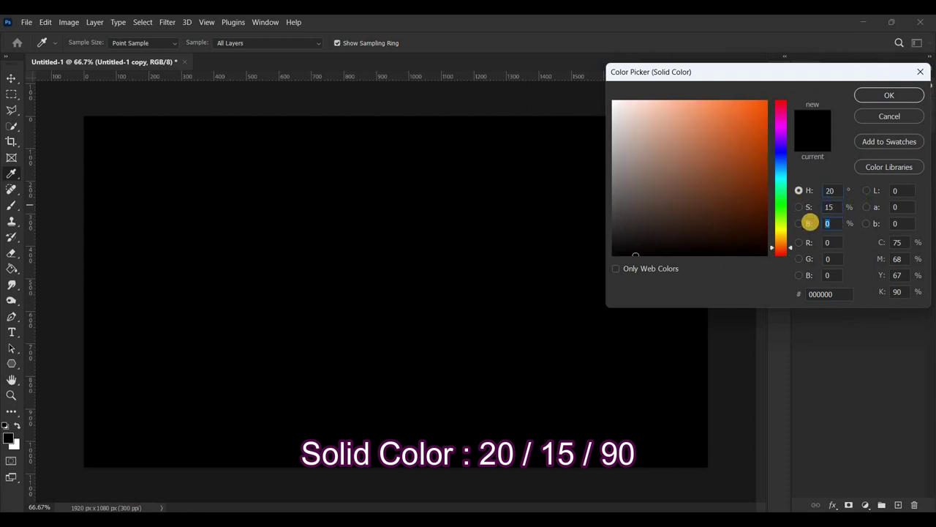
pyautogui.write('90')
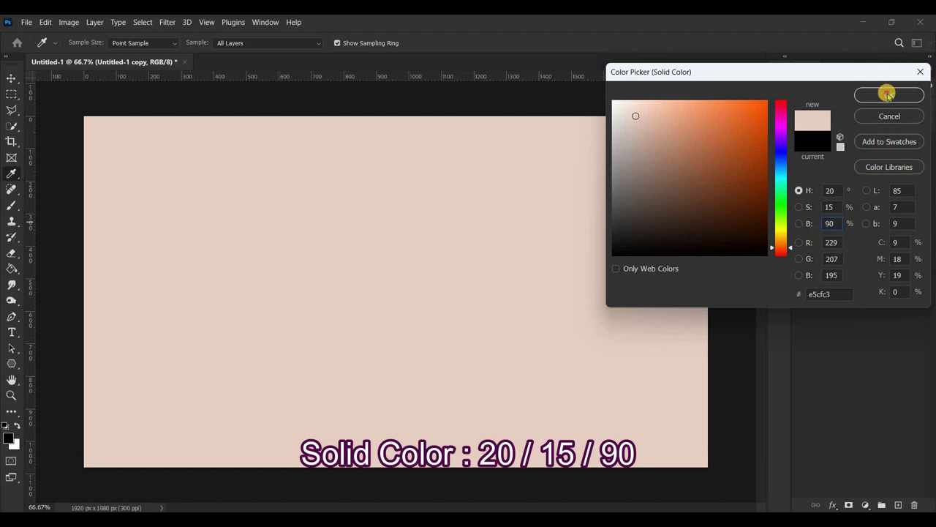
pyautogui.click(887, 95)
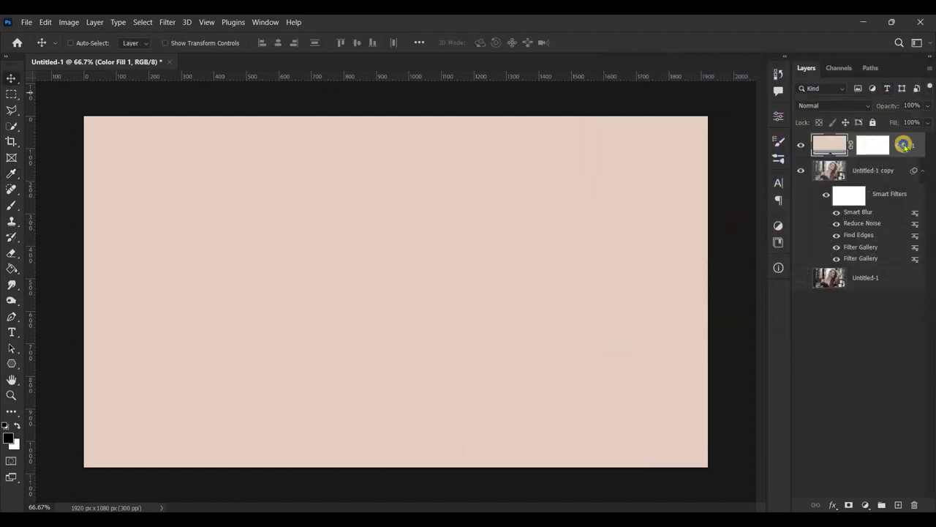
pyautogui.rightClick(904, 145)
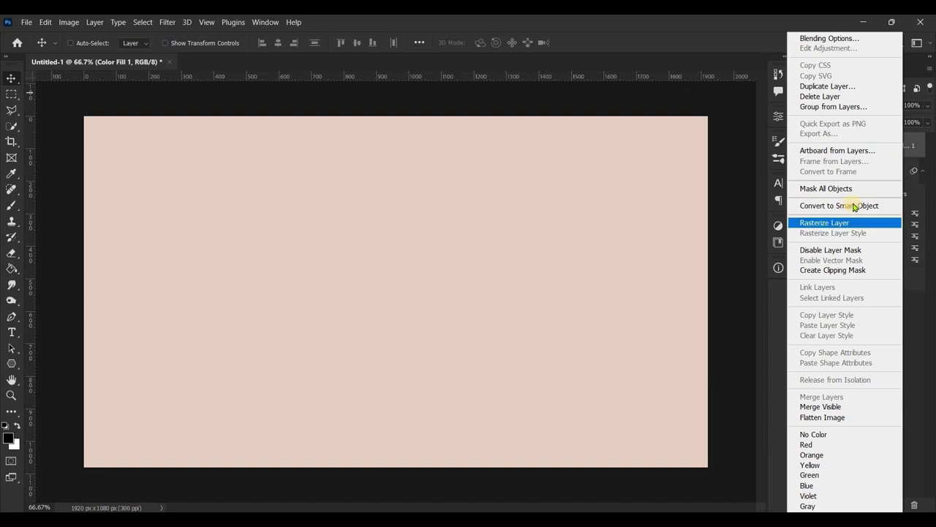
pyautogui.click(868, 205)
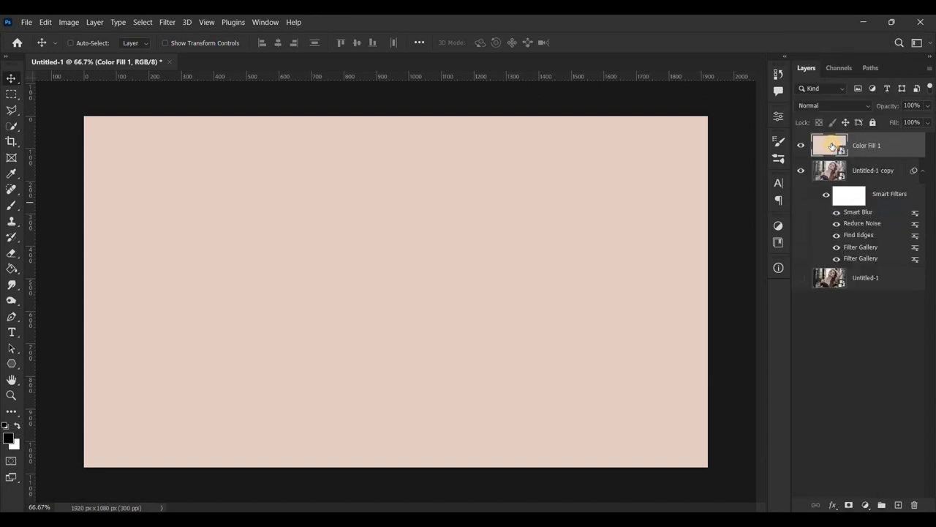
# Step: Apply the Texturizer filter with Canvas texture, scaling 200 and relief 6
pyautogui.click(167, 22)
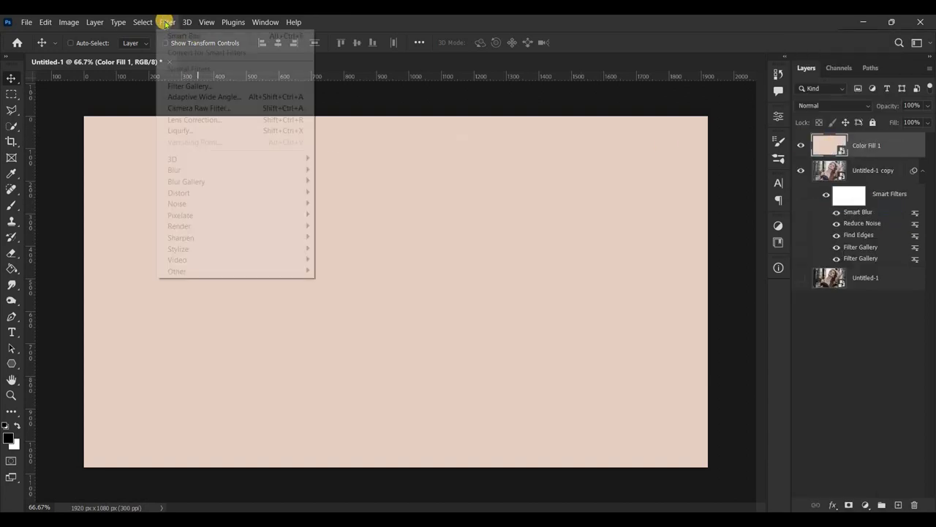
pyautogui.click(231, 86)
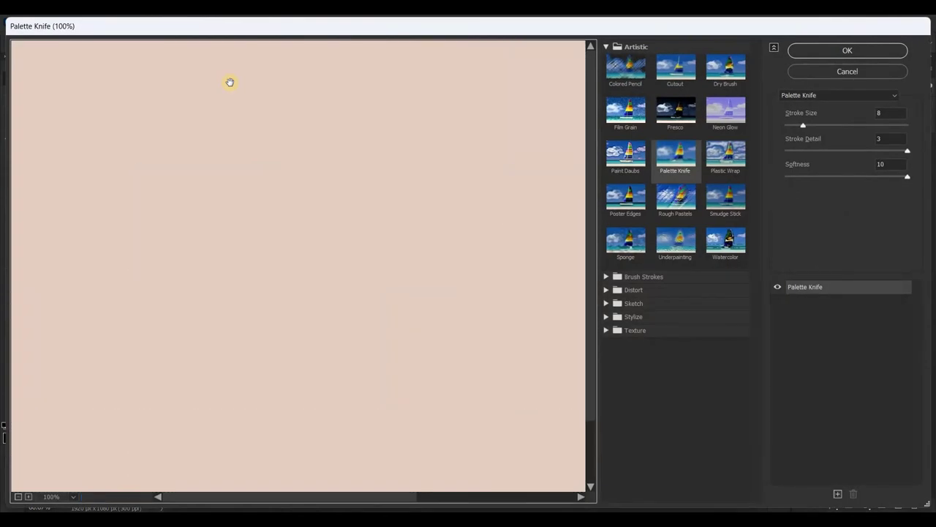
pyautogui.click(610, 333)
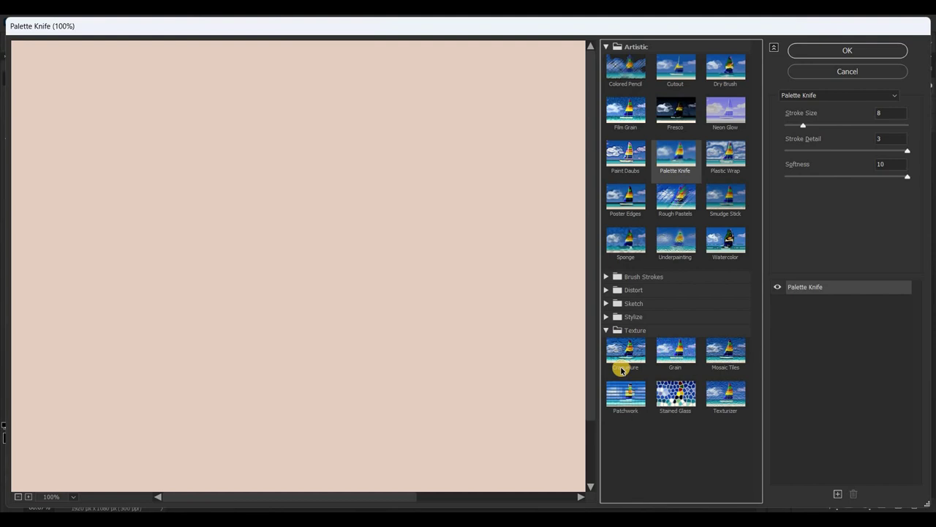
pyautogui.click(724, 398)
pyautogui.click(883, 134)
pyautogui.write('200')
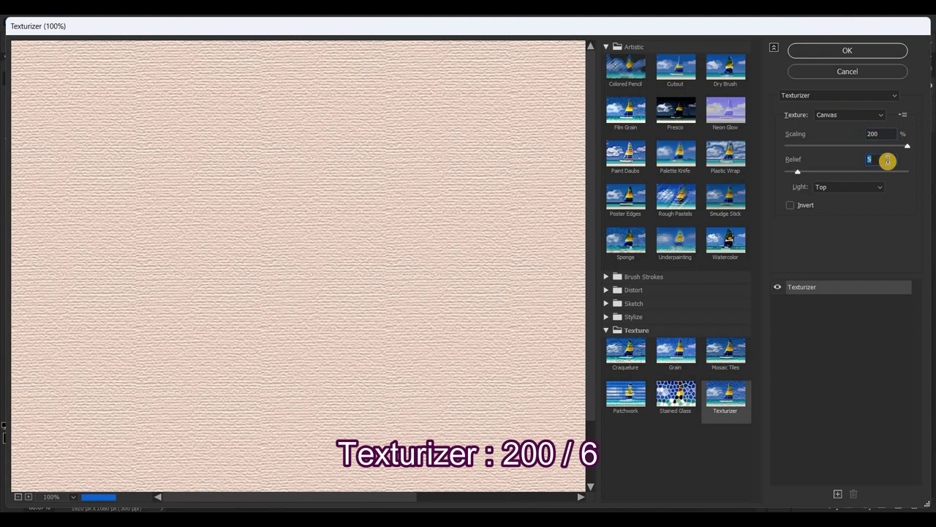
pyautogui.click(859, 53)
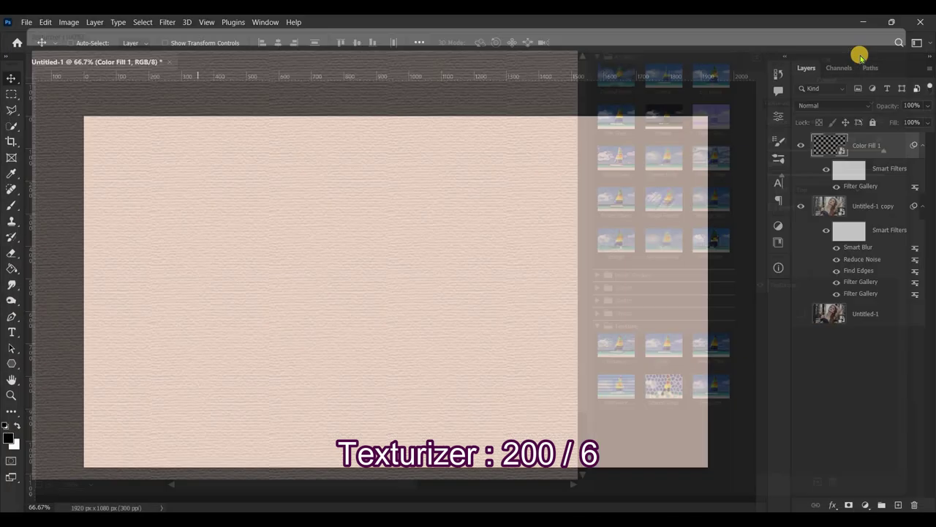
# Step: Duplicate Color Fill 1 and move the copy below the Untitled-1 copy portrait layer
pyautogui.rightClick(864, 148)
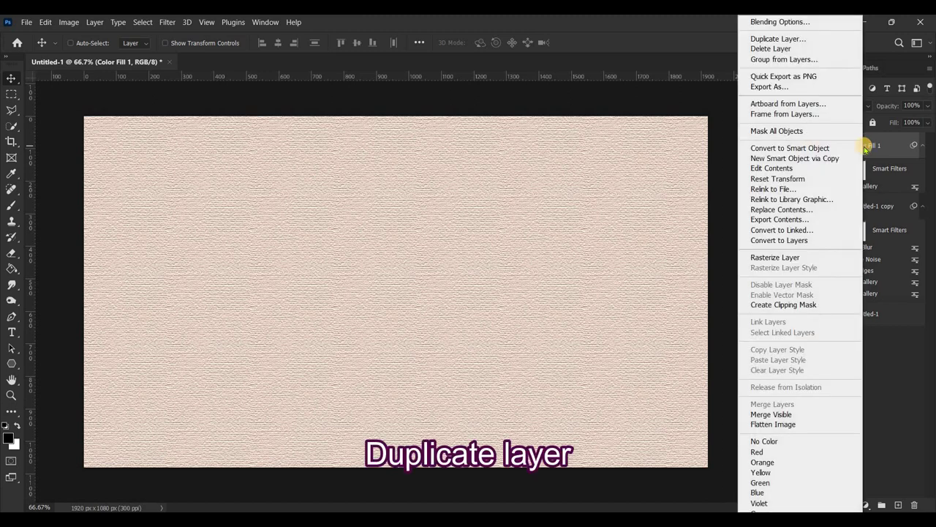
pyautogui.click(778, 38)
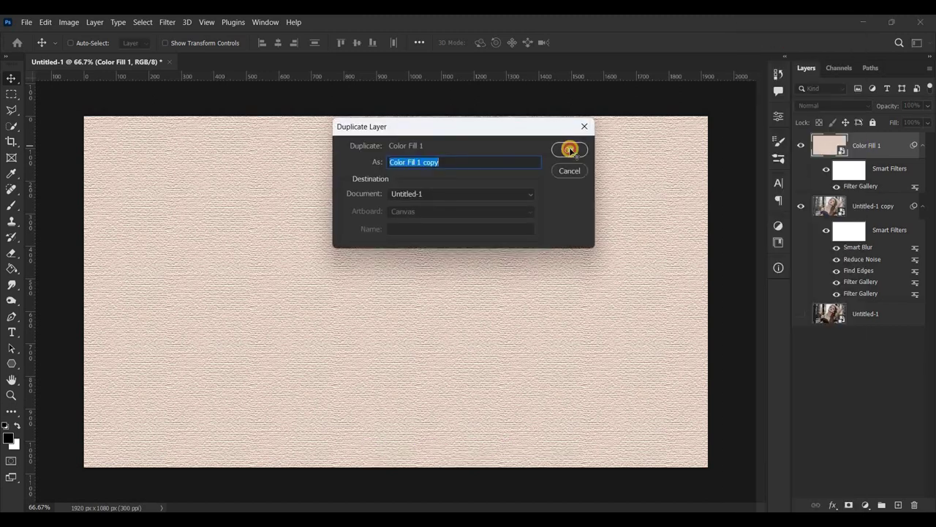
pyautogui.click(570, 150)
pyautogui.click(832, 207)
pyautogui.moveTo(834, 145); pyautogui.dragTo(842, 347)
# Step: Set the top Color Fill 1 layer's blend mode to Multiply
pyautogui.click(831, 146)
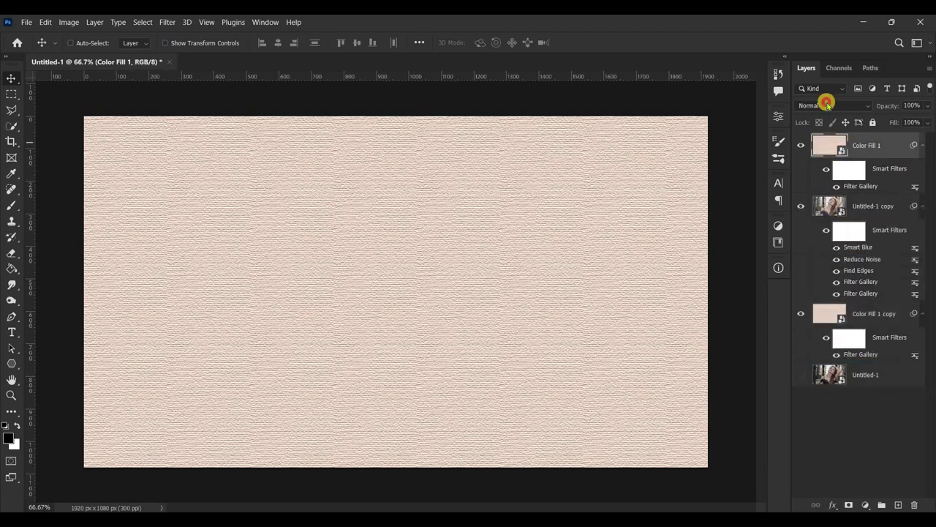
pyautogui.click(825, 103)
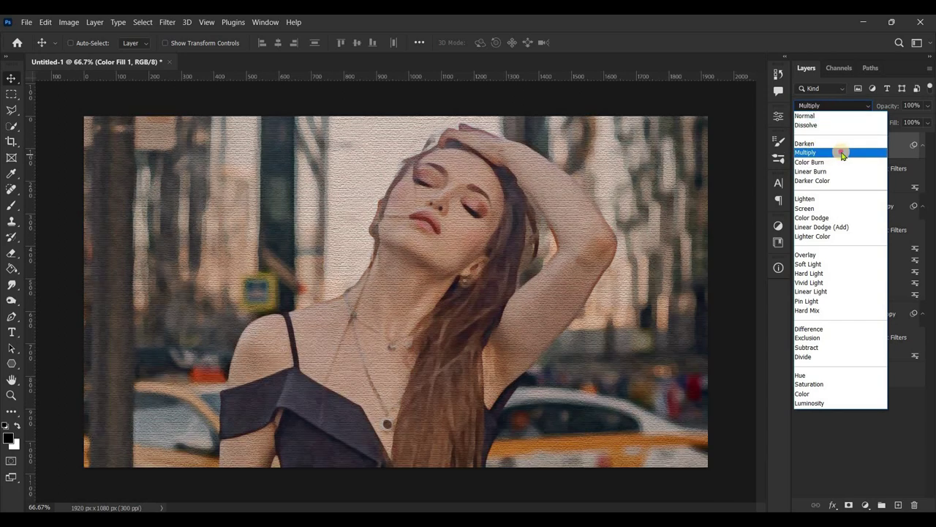
pyautogui.click(842, 153)
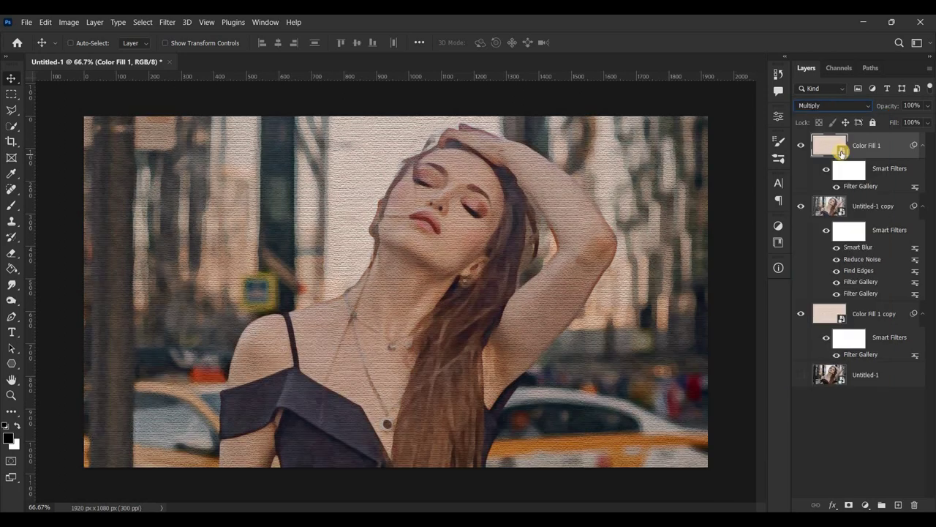
# Step: Group the Multiply fill and painted portrait into Group 1, then hide it with a black mask
pyautogui.keyDown('shift'); pyautogui.click(895, 208); pyautogui.keyUp('shift')
pyautogui.rightClick(895, 209)
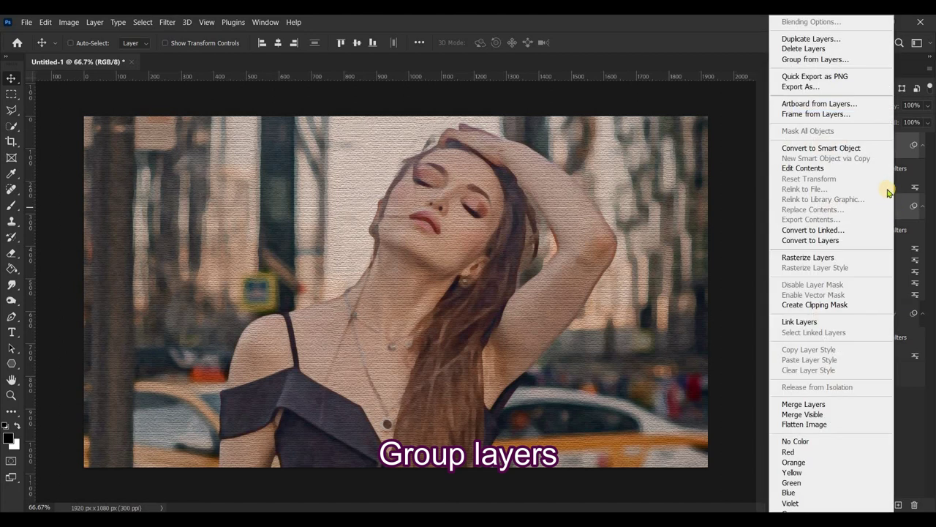
pyautogui.click(864, 63)
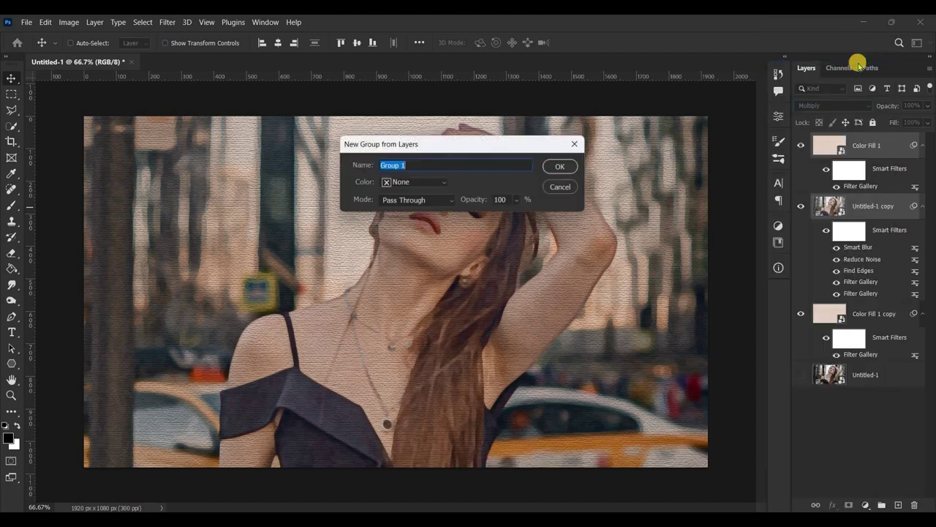
pyautogui.click(569, 167)
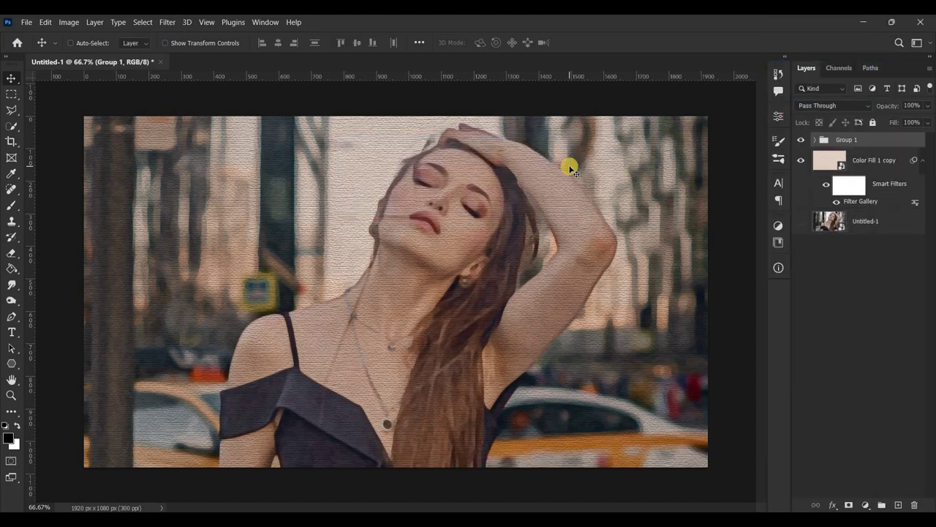
pyautogui.keyDown('alt'); pyautogui.click(849, 505); pyautogui.keyUp('alt')
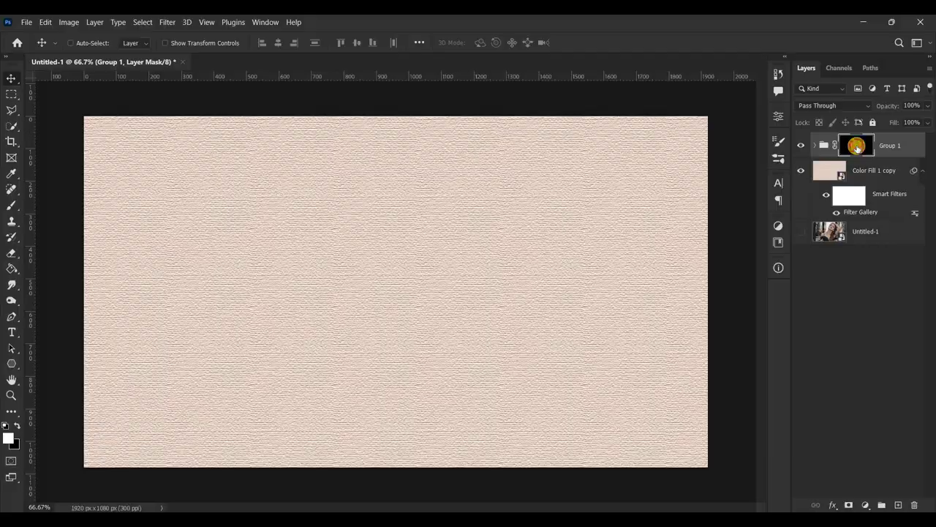
# Step: Switch to the Brush tool loaded with the Splatters and Drips brush preset
pyautogui.click(11, 205)
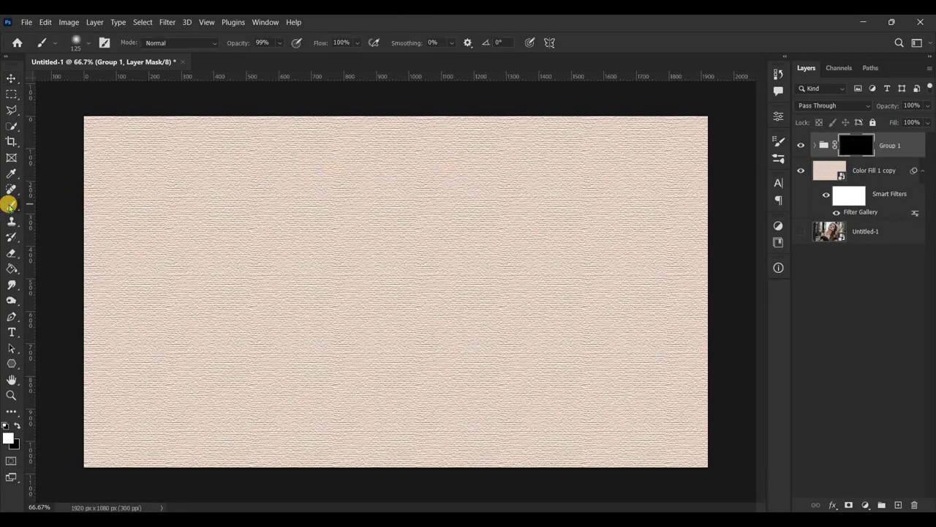
pyautogui.click(779, 159)
pyautogui.click(703, 398)
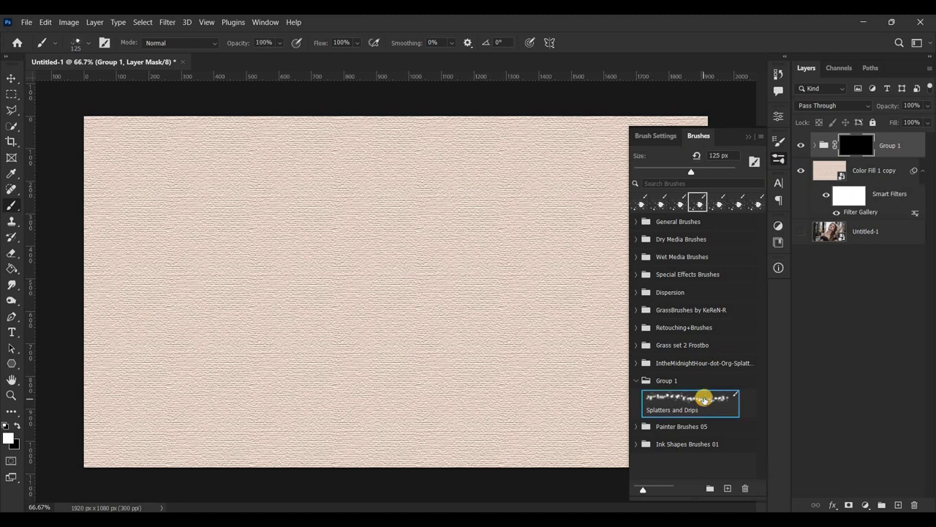
pyautogui.click(747, 137)
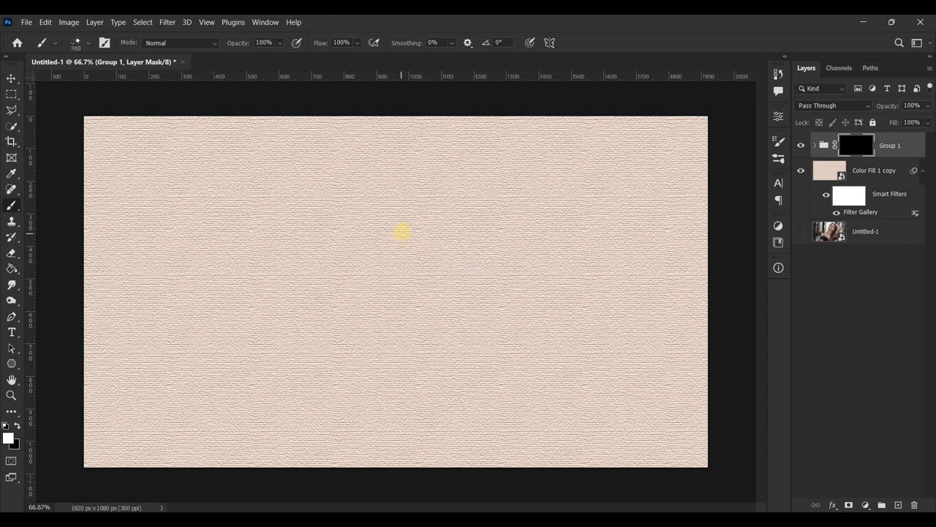
# Step: Paint white splatters on the mask to reveal the face, hair, neck, shoulder and body
pyautogui.click(402, 231)
pyautogui.click(418, 209)
pyautogui.press('[')
pyautogui.click(449, 168)
pyautogui.click(441, 143)
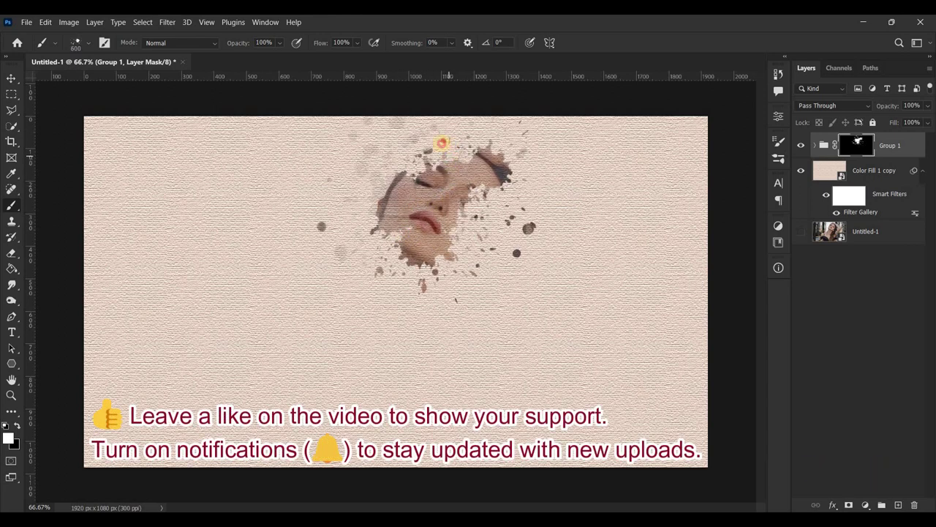
pyautogui.click(476, 186)
pyautogui.moveTo(430, 269)
pyautogui.mouseDown()
pyautogui.moveTo(416, 268)
pyautogui.moveTo(382, 341)
pyautogui.moveTo(387, 255)
pyautogui.moveTo(421, 275)
pyautogui.moveTo(315, 395)
pyautogui.moveTo(286, 351)
pyautogui.moveTo(294, 350)
pyautogui.moveTo(293, 292)
pyautogui.moveTo(242, 417)
pyautogui.moveTo(270, 378)
pyautogui.moveTo(248, 444)
pyautogui.moveTo(343, 457)
pyautogui.moveTo(317, 416)
pyautogui.moveTo(375, 303)
pyautogui.moveTo(387, 379)
pyautogui.moveTo(286, 449)
pyautogui.moveTo(247, 376)
pyautogui.moveTo(463, 429)
pyautogui.moveTo(453, 416)
pyautogui.moveTo(403, 427)
pyautogui.moveTo(360, 399)
pyautogui.mouseUp()
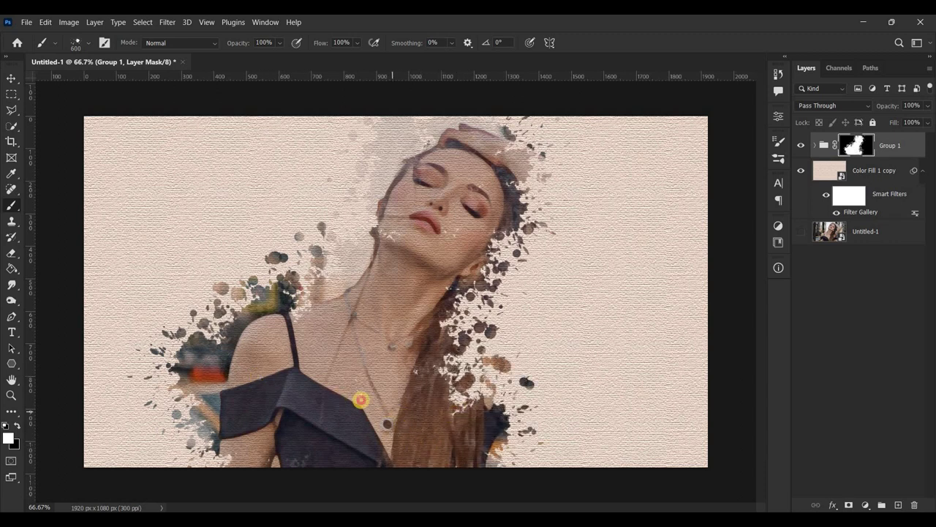
pyautogui.moveTo(451, 379)
pyautogui.mouseDown()
pyautogui.moveTo(482, 366)
pyautogui.moveTo(531, 292)
pyautogui.moveTo(613, 242)
pyautogui.moveTo(549, 167)
pyautogui.moveTo(517, 181)
pyautogui.moveTo(513, 171)
pyautogui.moveTo(593, 213)
pyautogui.moveTo(547, 215)
pyautogui.moveTo(495, 236)
pyautogui.moveTo(474, 392)
pyautogui.moveTo(542, 373)
pyautogui.mouseUp()
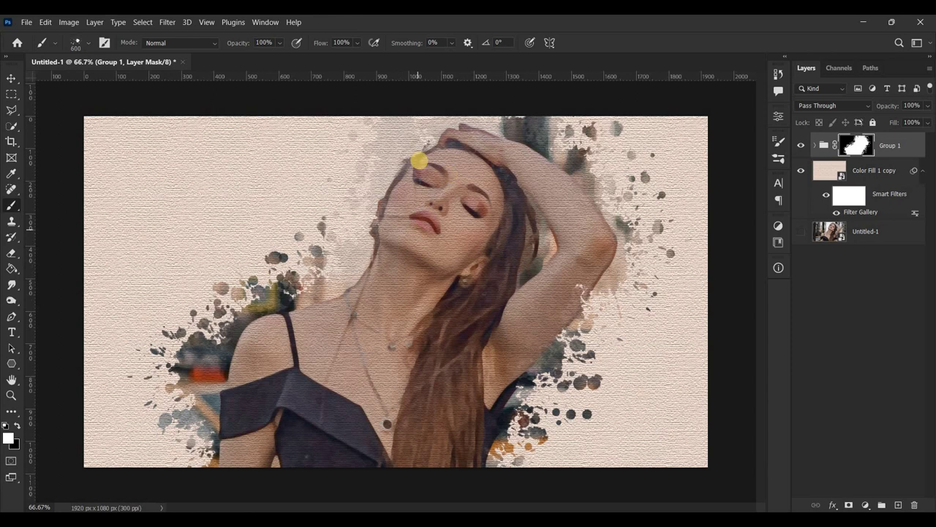
# Step: Enlarge the brush to about 2500 at 50% opacity and faintly reveal the left background
pyautogui.press(']')
pyautogui.press(']')
pyautogui.press(']')
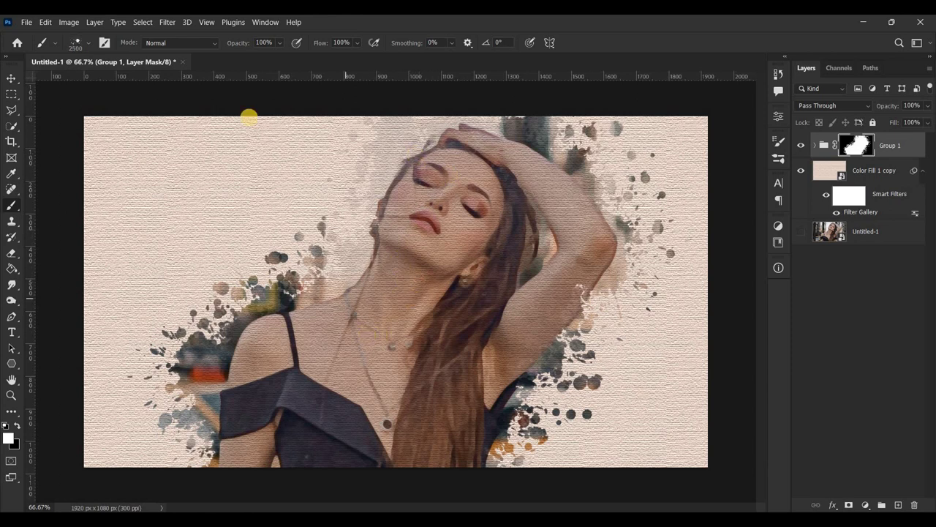
pyautogui.click(280, 43)
pyautogui.moveTo(272, 42); pyautogui.dragTo(271, 44)
pyautogui.press(']')
pyautogui.moveTo(355, 368)
pyautogui.mouseDown()
pyautogui.moveTo(405, 366)
pyautogui.moveTo(388, 359)
pyautogui.moveTo(434, 385)
pyautogui.mouseUp()
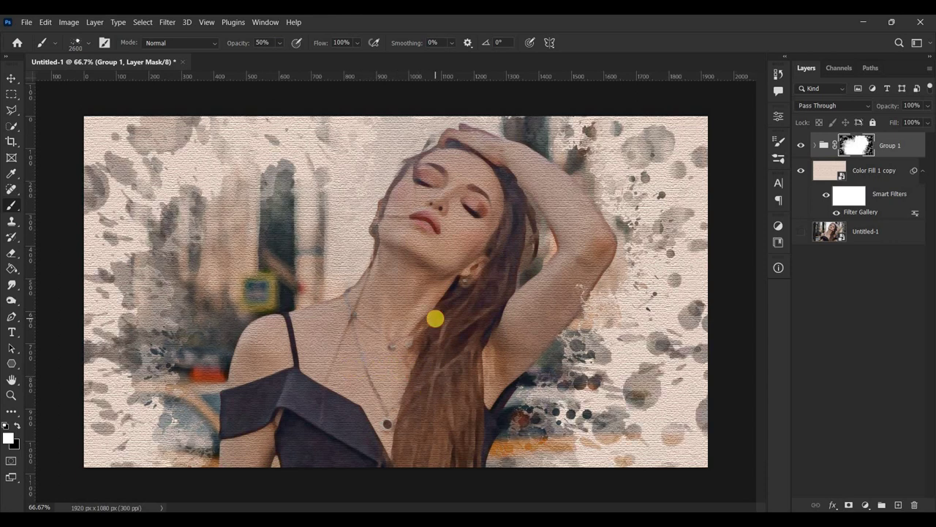
# Step: Drop brush opacity to 10%, enlarge to 3000, and faintly reveal scattered background patches
pyautogui.click(255, 42)
pyautogui.write('10')
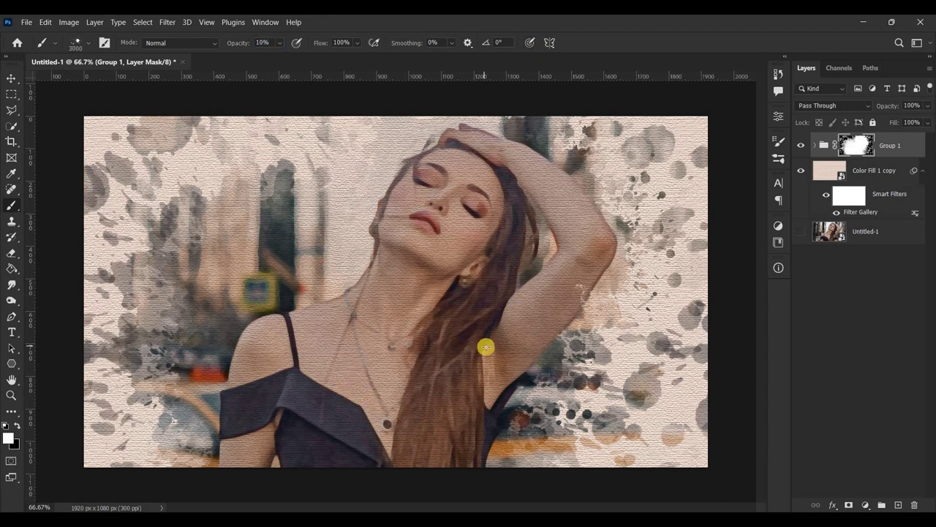
pyautogui.press(']')
pyautogui.press(']')
pyautogui.press(']')
pyautogui.moveTo(299, 308); pyautogui.dragTo(419, 347)
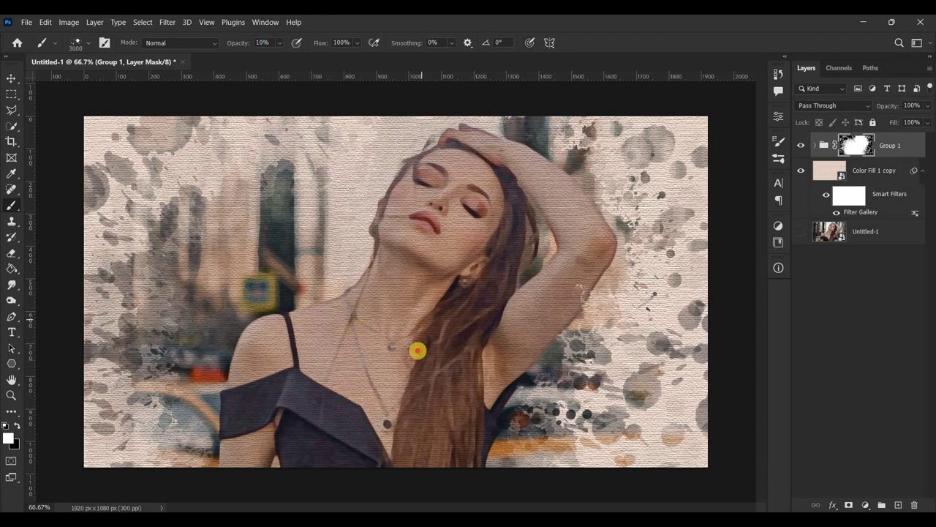
# Step: Paint mask detail beside the raised arm with a 175 brush, then restore 3000 size and 10% opacity
pyautogui.press('[')
pyautogui.press('9')
pyautogui.press('[')
pyautogui.press('[')
pyautogui.press('[')
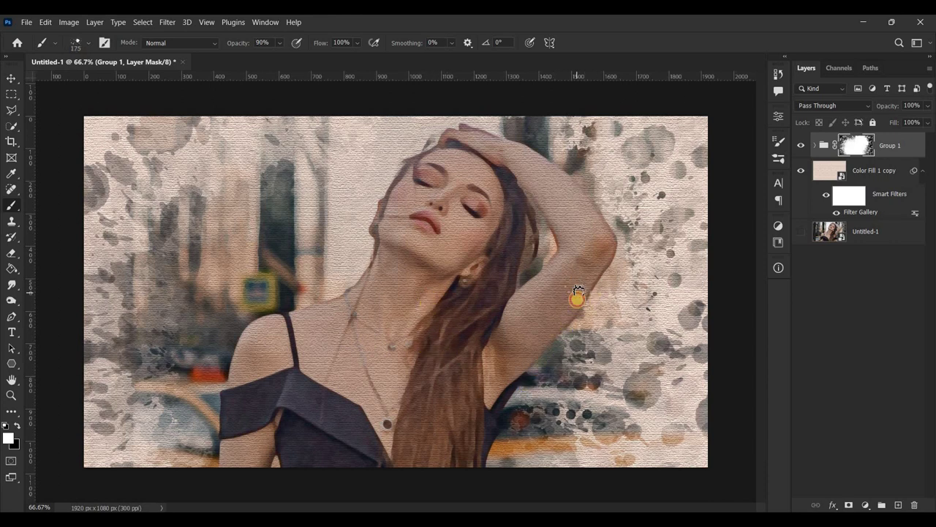
pyautogui.moveTo(580, 293)
pyautogui.mouseDown()
pyautogui.moveTo(568, 296)
pyautogui.moveTo(554, 336)
pyautogui.moveTo(455, 305)
pyautogui.moveTo(417, 317)
pyautogui.moveTo(418, 365)
pyautogui.moveTo(397, 319)
pyautogui.moveTo(420, 349)
pyautogui.moveTo(295, 371)
pyautogui.moveTo(428, 411)
pyautogui.moveTo(390, 399)
pyautogui.moveTo(314, 303)
pyautogui.moveTo(355, 349)
pyautogui.moveTo(195, 253)
pyautogui.mouseUp()
pyautogui.press('1')
pyautogui.press(']')
pyautogui.press(']')
pyautogui.press(']')
pyautogui.press('[')
pyautogui.press('[')
pyautogui.press('[')
pyautogui.press('[')
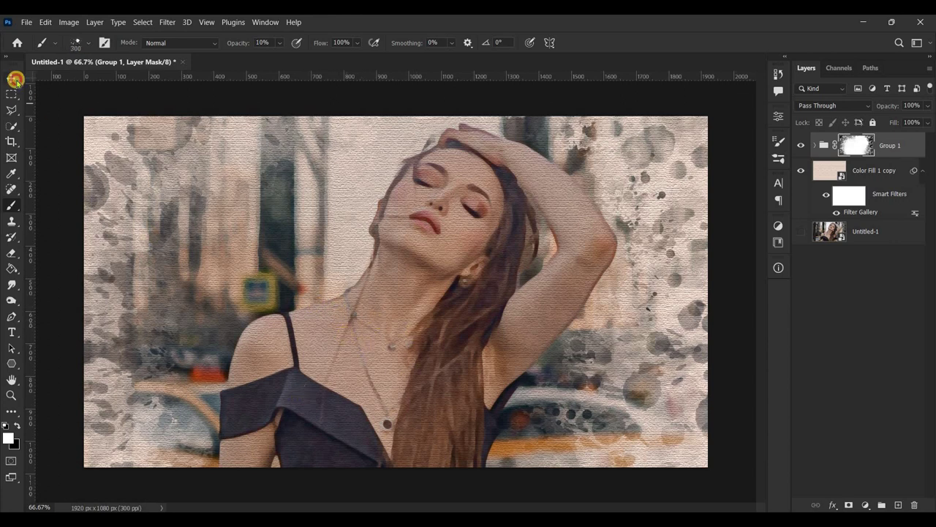
# Step: Inside Group 1, add a Vibrance adjustment above Color Fill 1 with Saturation +15
pyautogui.click(15, 79)
pyautogui.click(816, 147)
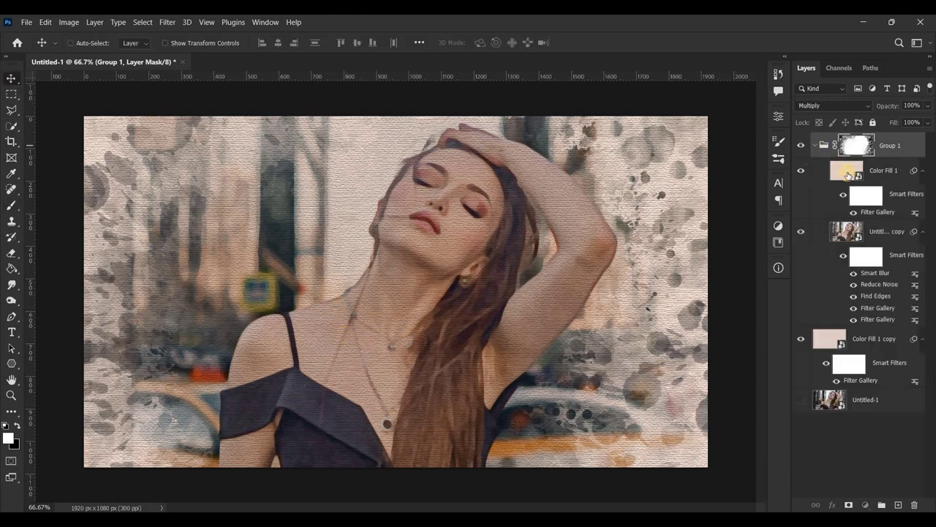
pyautogui.click(848, 174)
pyautogui.click(868, 505)
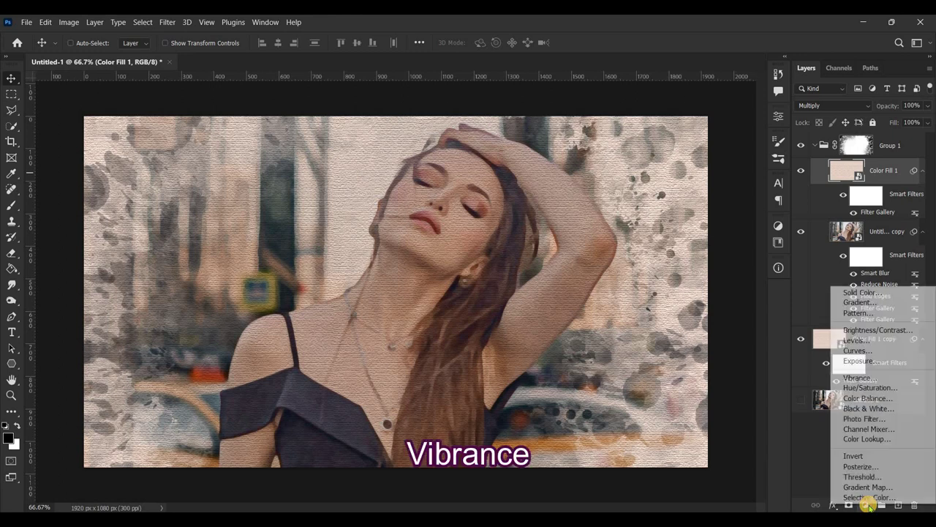
pyautogui.click(857, 378)
pyautogui.write('+15')
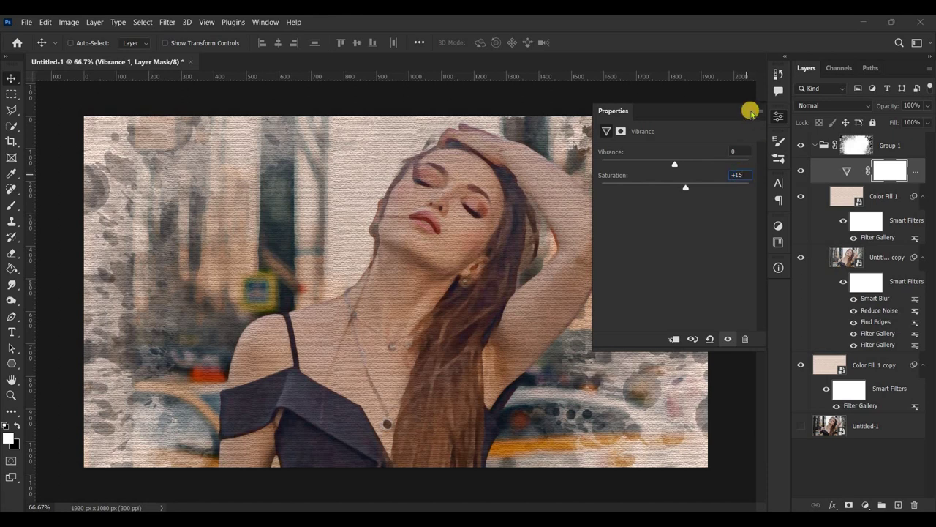
pyautogui.click(750, 111)
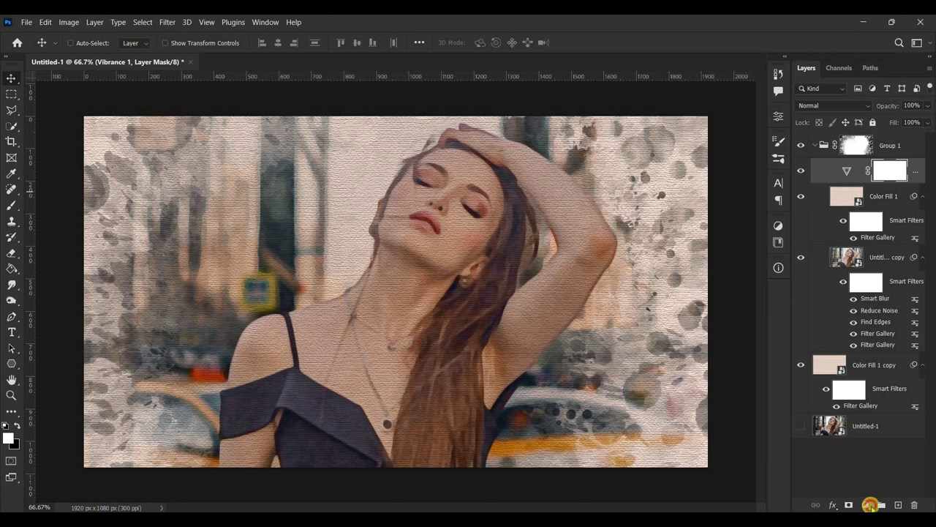
# Step: Add a Brightness/Contrast adjustment with Contrast 15, then collapse Group 1 and select its mask
pyautogui.click(870, 504)
pyautogui.click(869, 330)
pyautogui.write('15')
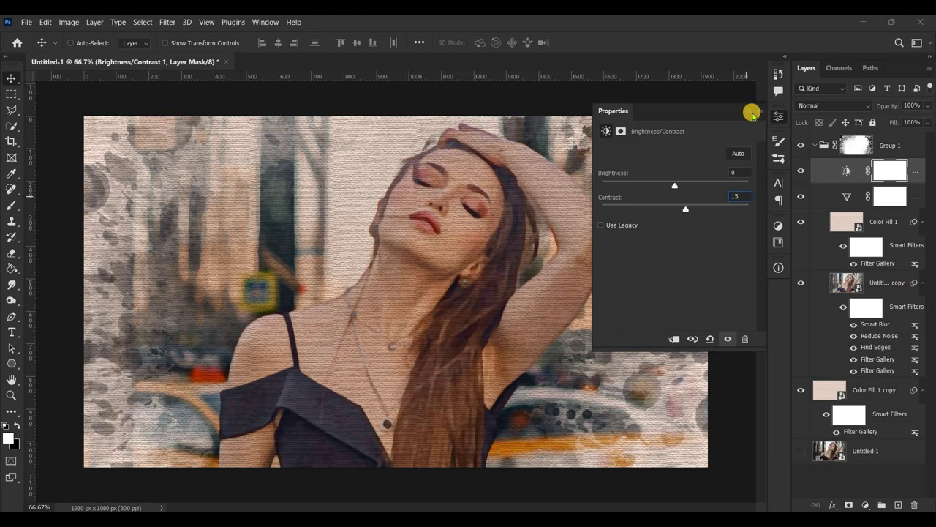
pyautogui.click(750, 112)
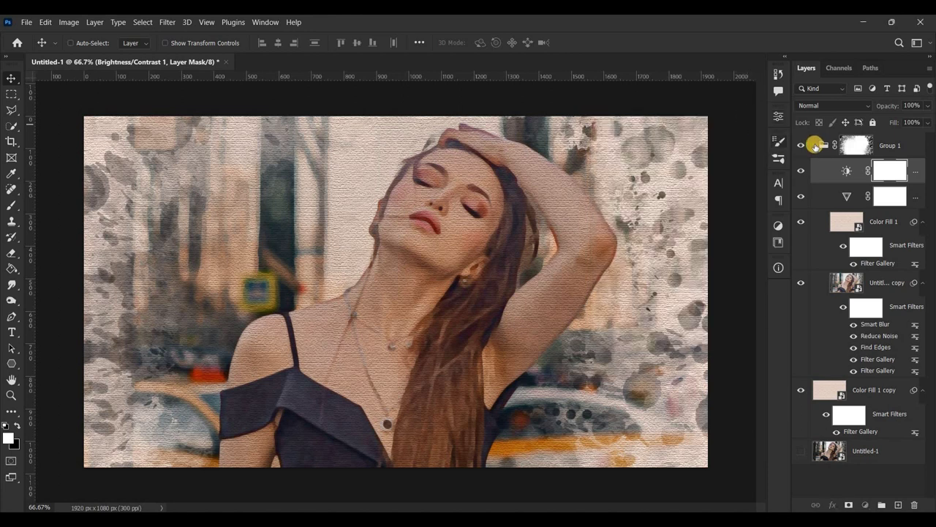
pyautogui.click(815, 146)
pyautogui.click(860, 146)
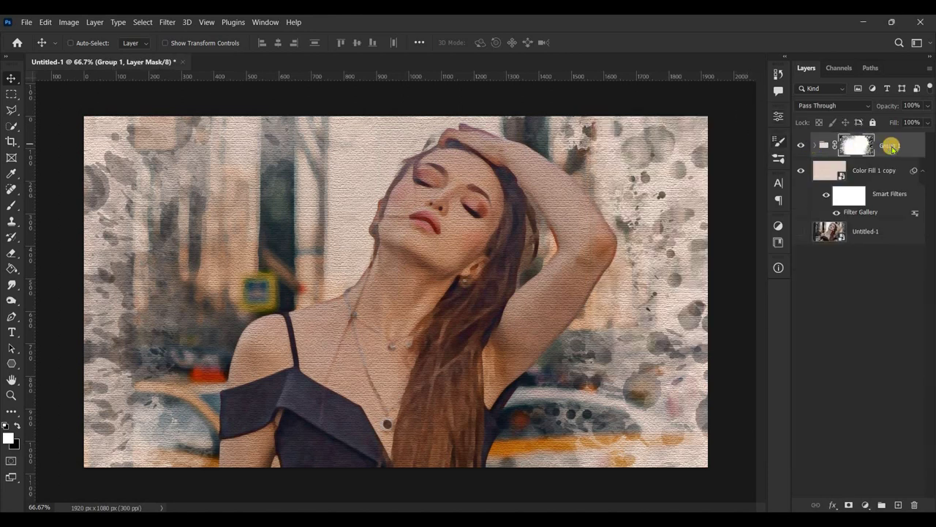
# Step: Fill a new Layer 1 with a merged copy via Apply Image, Multiply blending at 100%
pyautogui.click(899, 505)
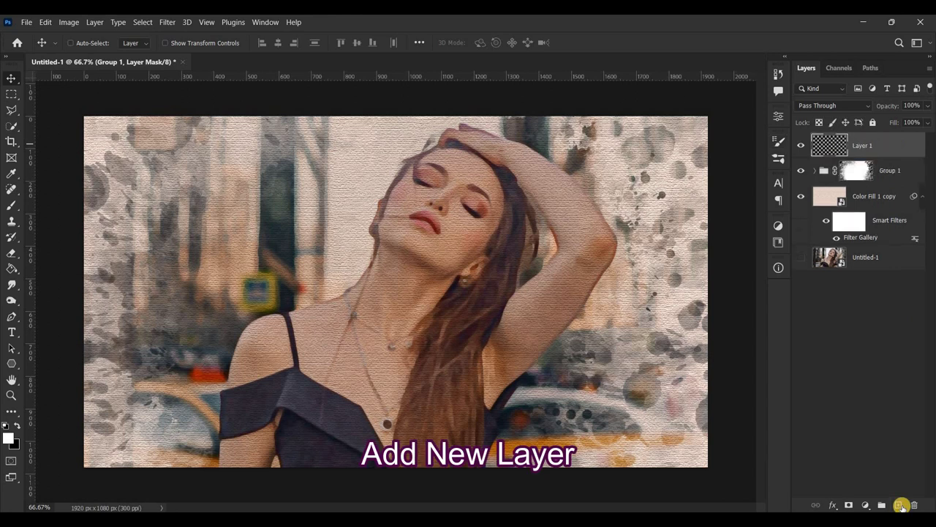
pyautogui.click(825, 138)
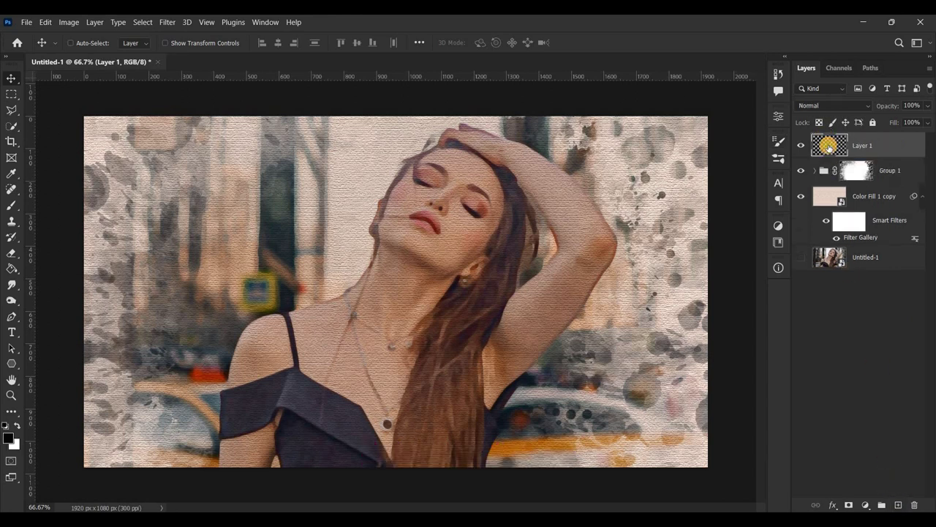
pyautogui.click(67, 22)
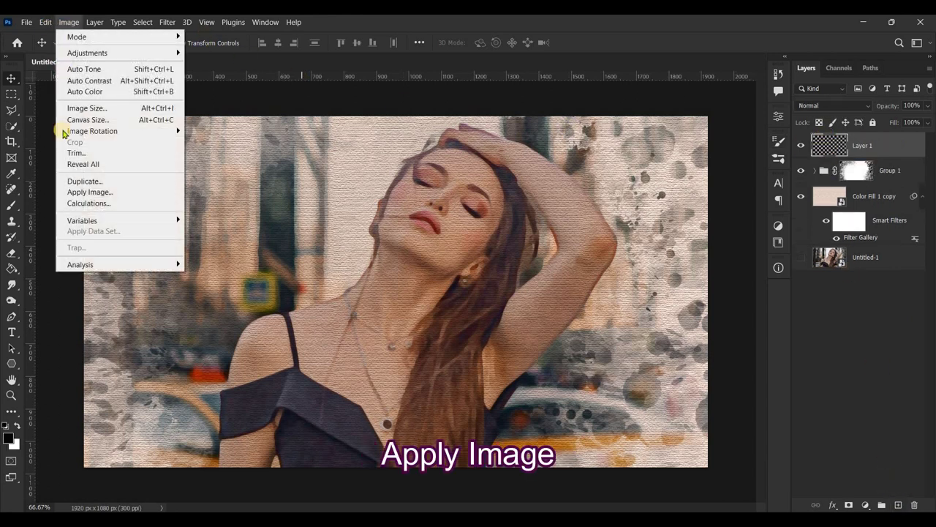
pyautogui.click(144, 192)
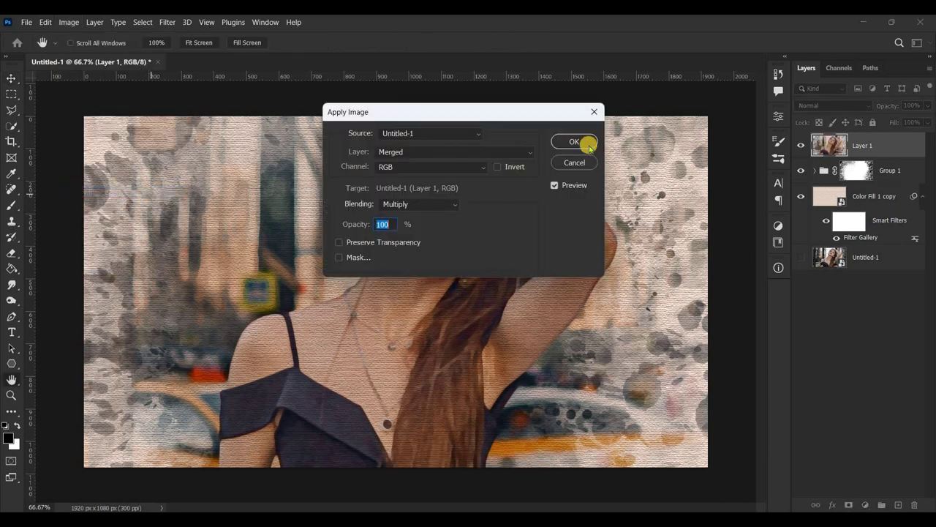
pyautogui.click(578, 142)
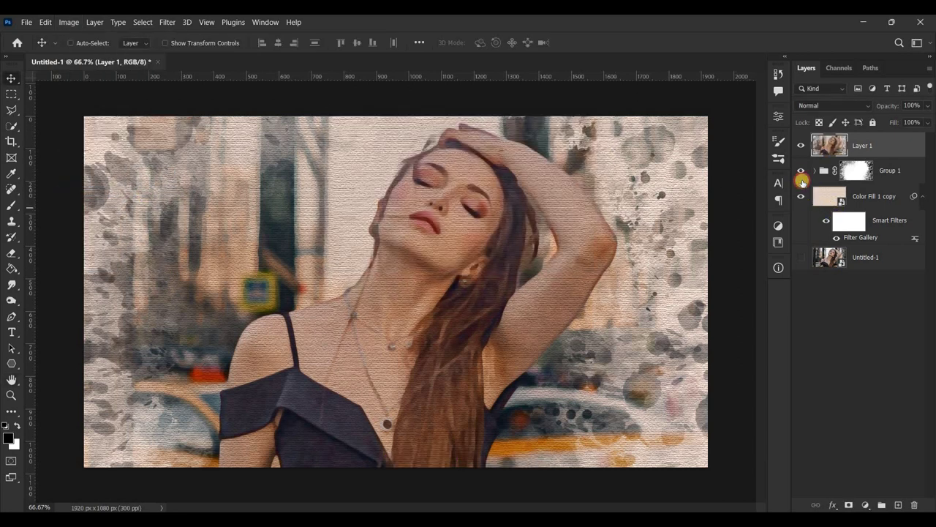
# Step: Hide Group 1 and the texture fill copy, then toggle Layer 1 to compare before and after
pyautogui.moveTo(802, 173); pyautogui.dragTo(803, 259)
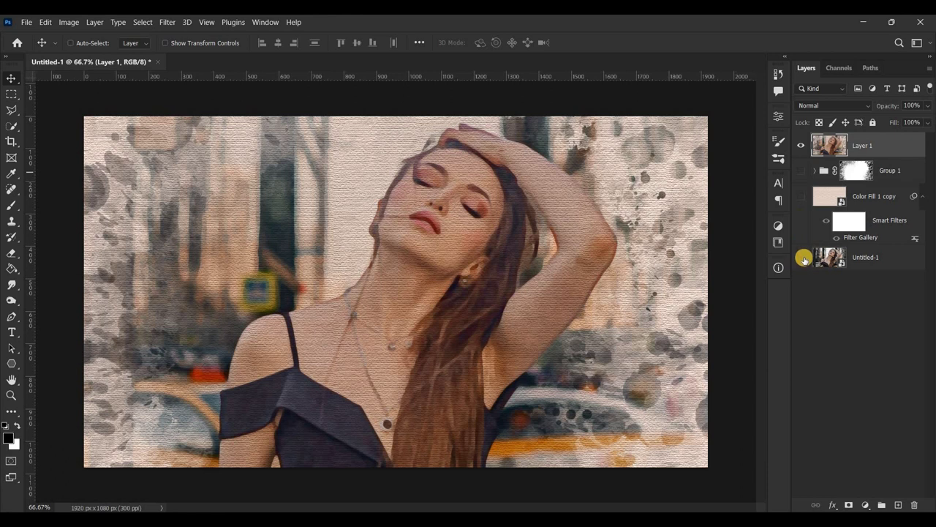
pyautogui.click(802, 149)
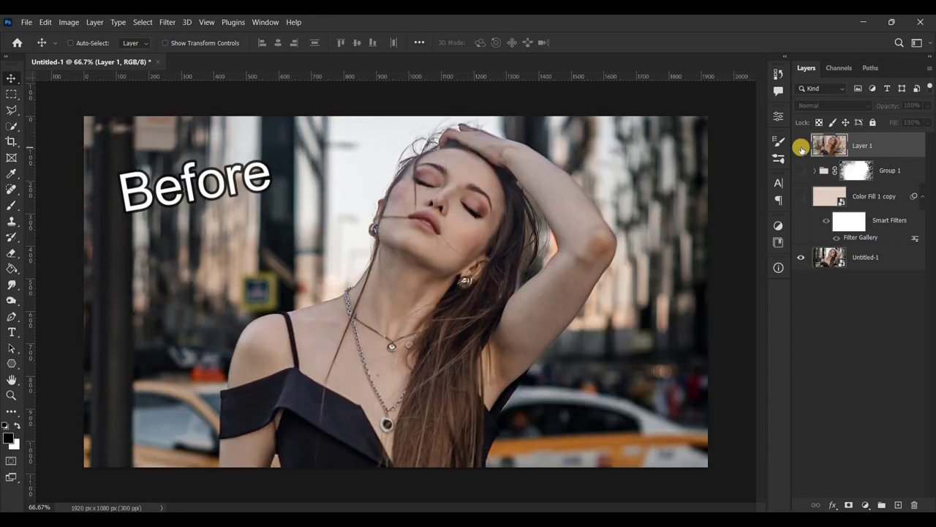
pyautogui.click(801, 148)
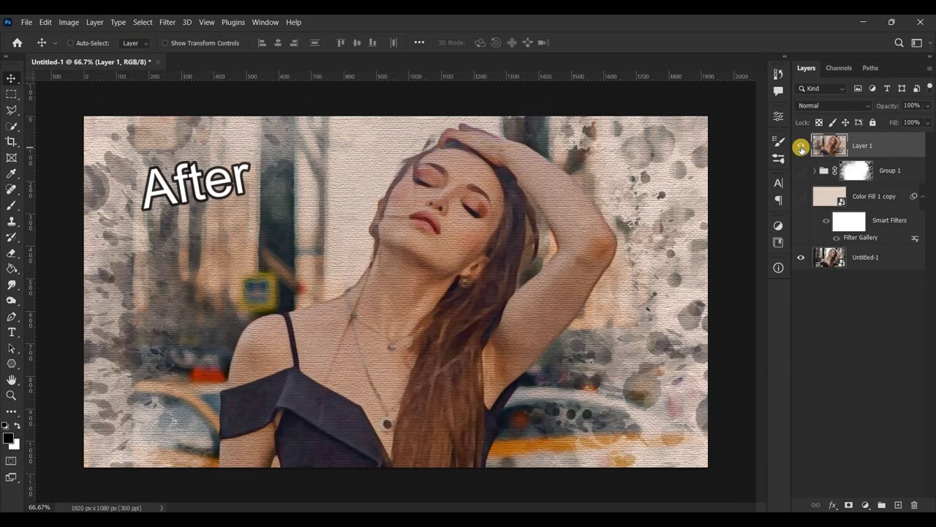